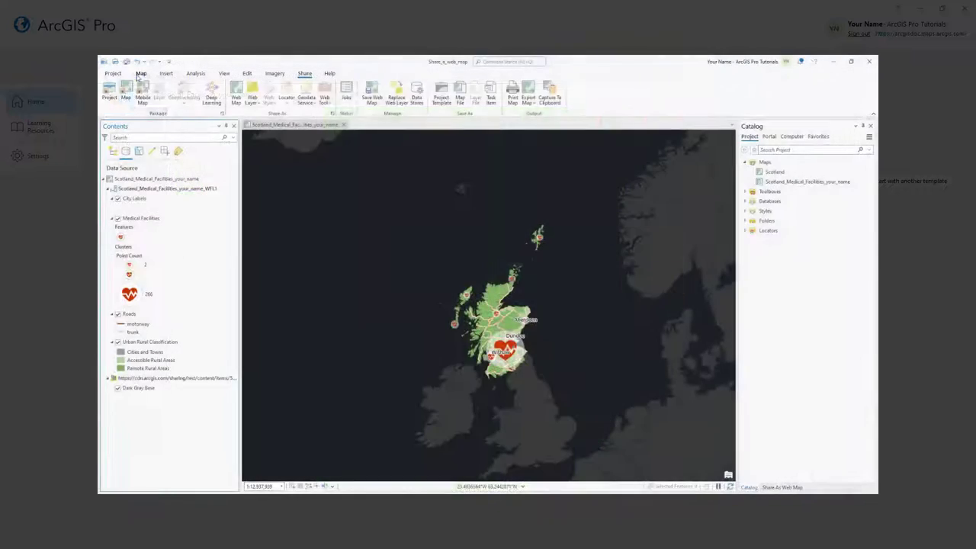
Browse the map bookmarks briefly before switching projects.
{"action": "left_click", "coordinate": [141, 73]}
{"action": "left_click", "coordinate": [205, 95]}
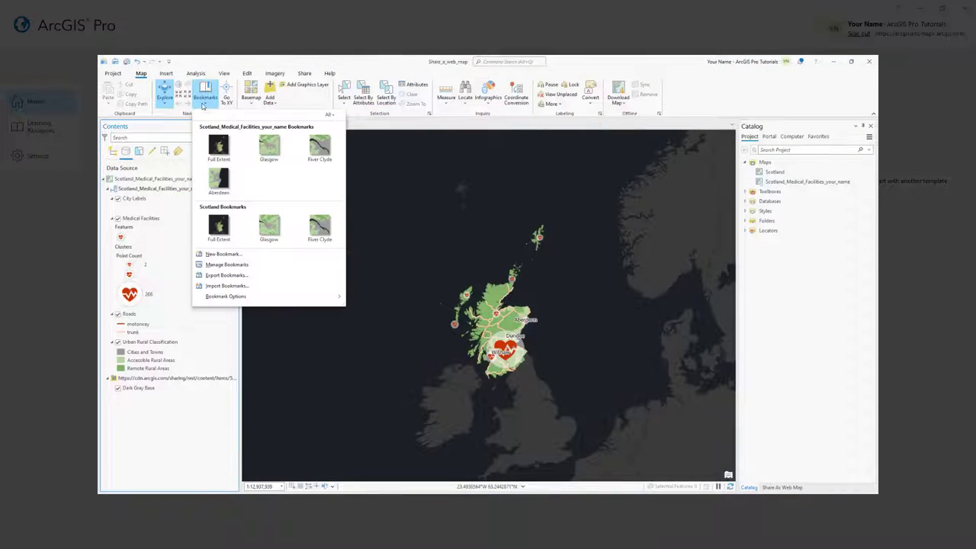
{"action": "left_click", "coordinate": [219, 180]}
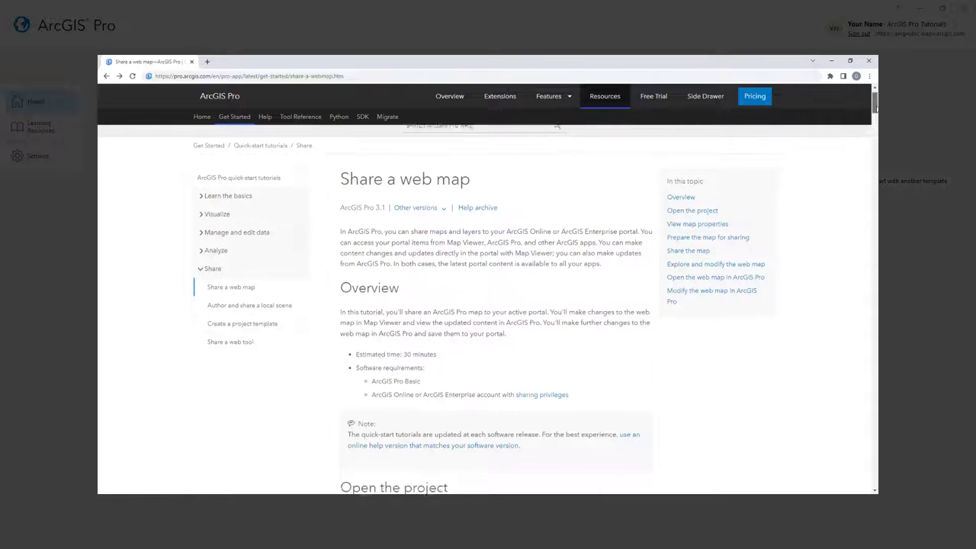
{"action": "scroll", "coordinate": [610, 279], "scroll_direction": "down", "scroll_amount": 5}
{"action": "scroll", "coordinate": [488, 305], "scroll_direction": "down", "scroll_amount": 8}
{"action": "scroll", "coordinate": [487, 305], "scroll_direction": "down", "scroll_amount": 8}
{"action": "scroll", "coordinate": [488, 305], "scroll_direction": "down", "scroll_amount": 8}
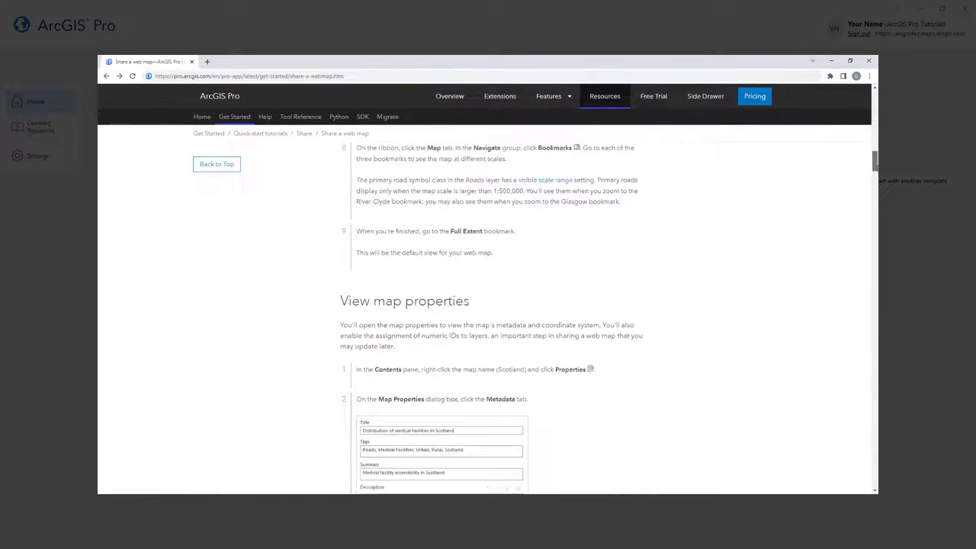
{"action": "scroll", "coordinate": [488, 305], "scroll_direction": "down", "scroll_amount": 8}
{"action": "scroll", "coordinate": [488, 305], "scroll_direction": "down", "scroll_amount": 8}
{"action": "scroll", "coordinate": [488, 305], "scroll_direction": "down", "scroll_amount": 8}
{"action": "scroll", "coordinate": [488, 305], "scroll_direction": "down", "scroll_amount": 8}
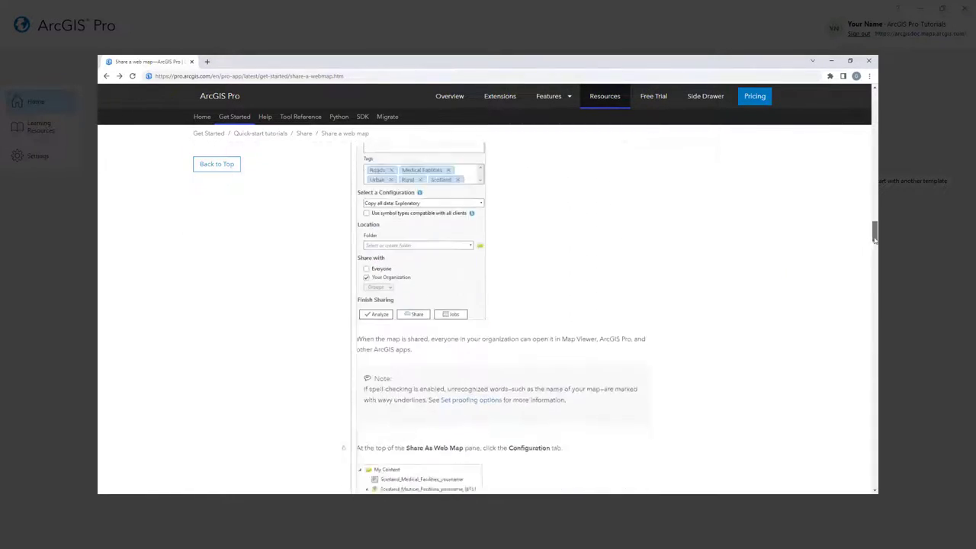
{"action": "scroll", "coordinate": [488, 305], "scroll_direction": "down", "scroll_amount": 6}
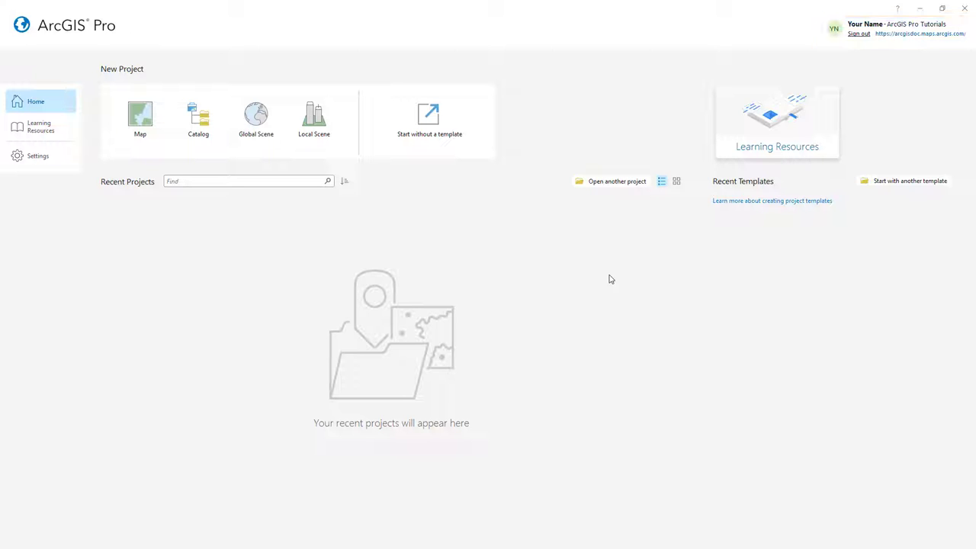
Open the 'Share a web map v310' project package found by searching ArcGIS Online.
{"action": "left_click", "coordinate": [617, 181]}
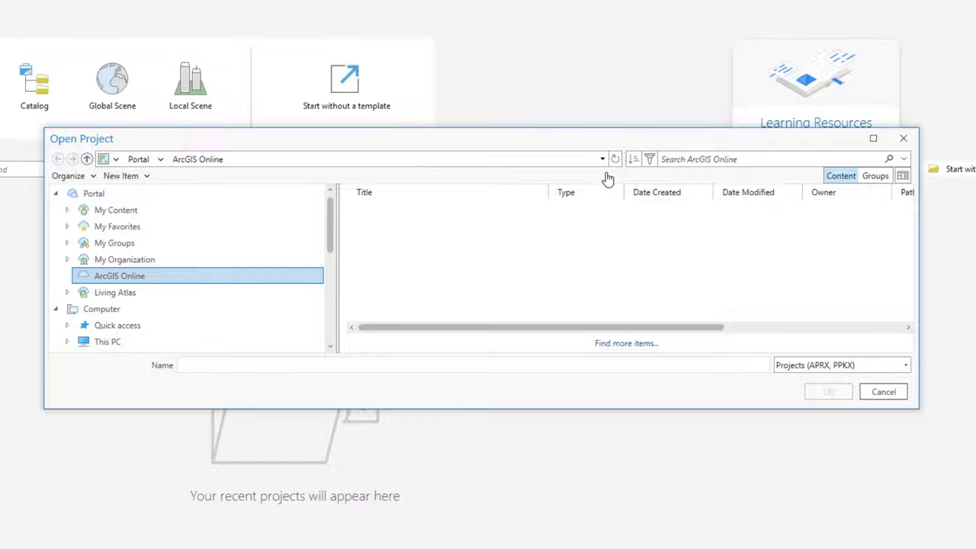
{"action": "left_click", "coordinate": [707, 159]}
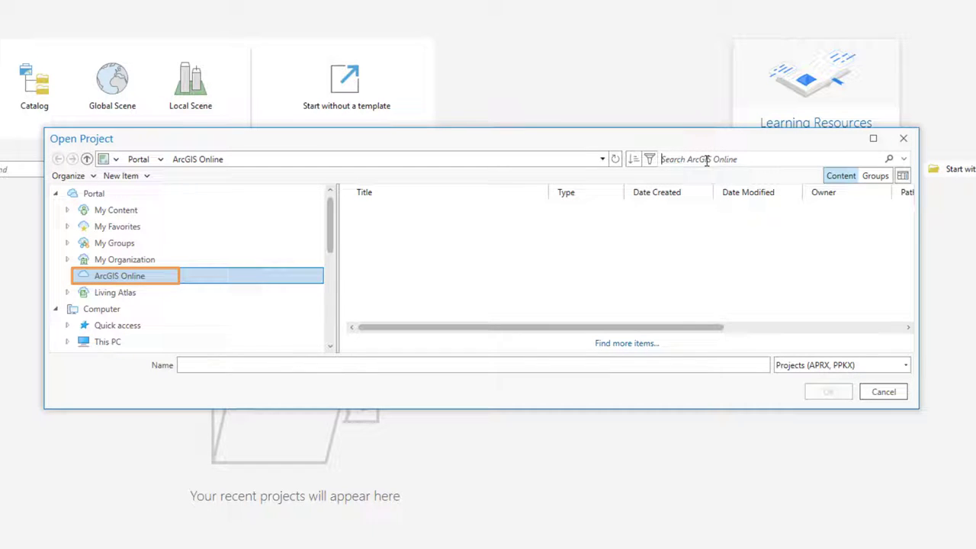
{"action": "type", "text": "Share a web map v310"}
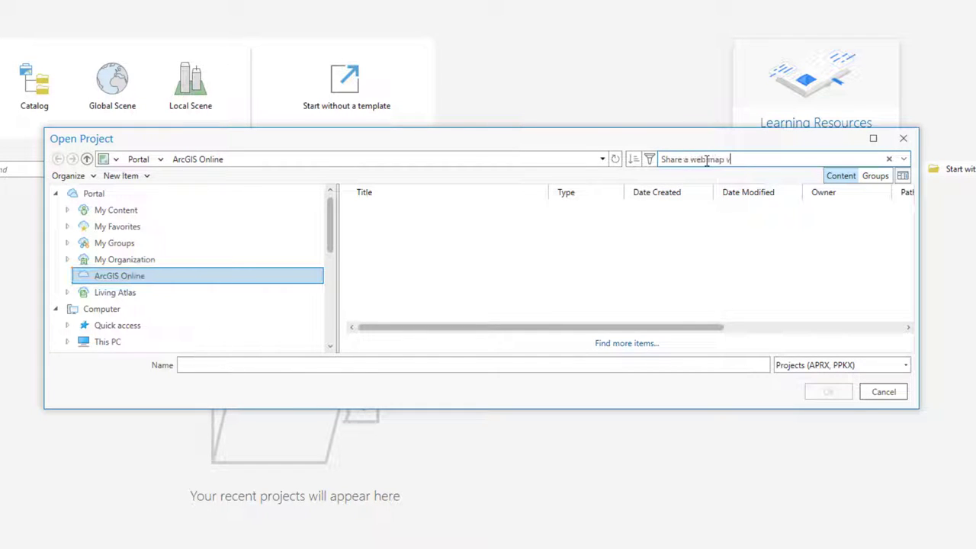
{"action": "key", "text": "Return"}
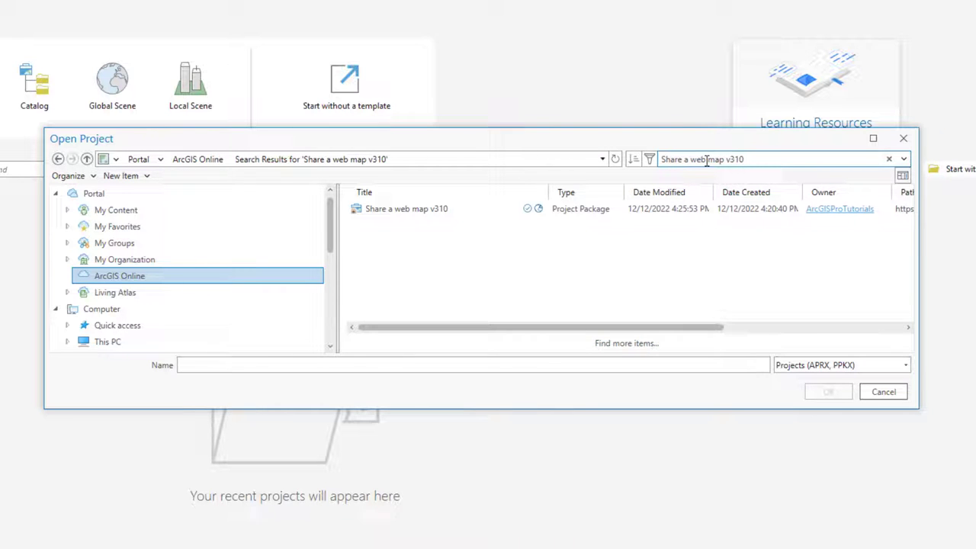
{"action": "left_click", "coordinate": [488, 209]}
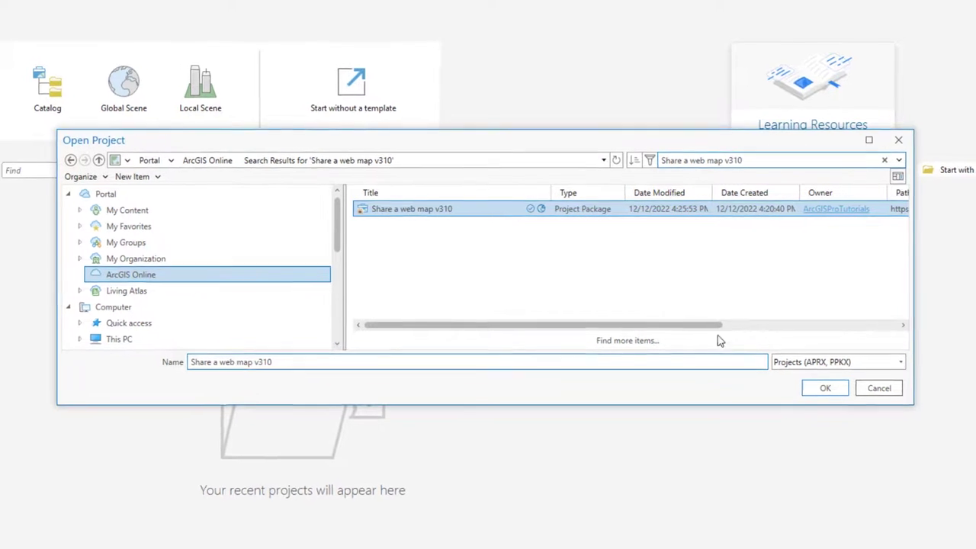
{"action": "left_click", "coordinate": [829, 391]}
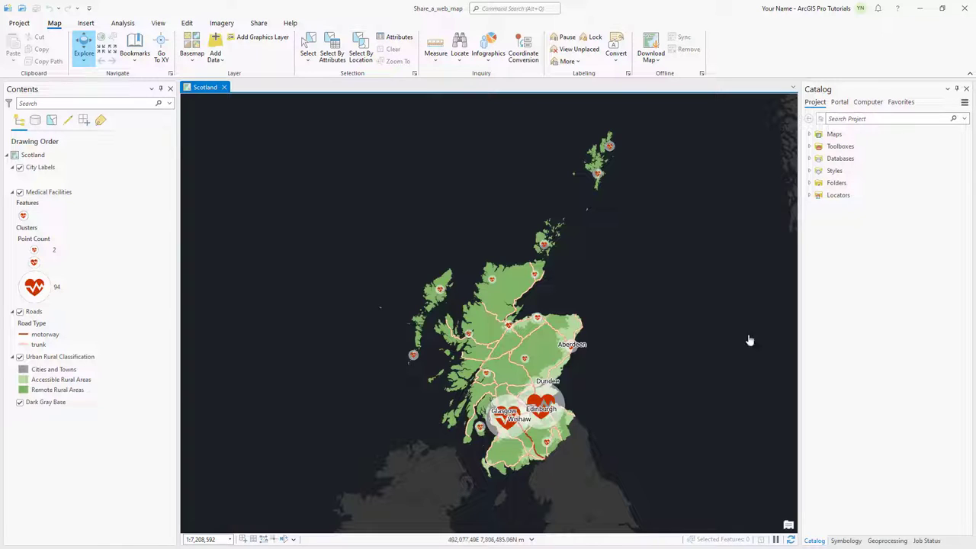
Reset the window panes to the default Mapping layout.
{"action": "left_click", "coordinate": [158, 23]}
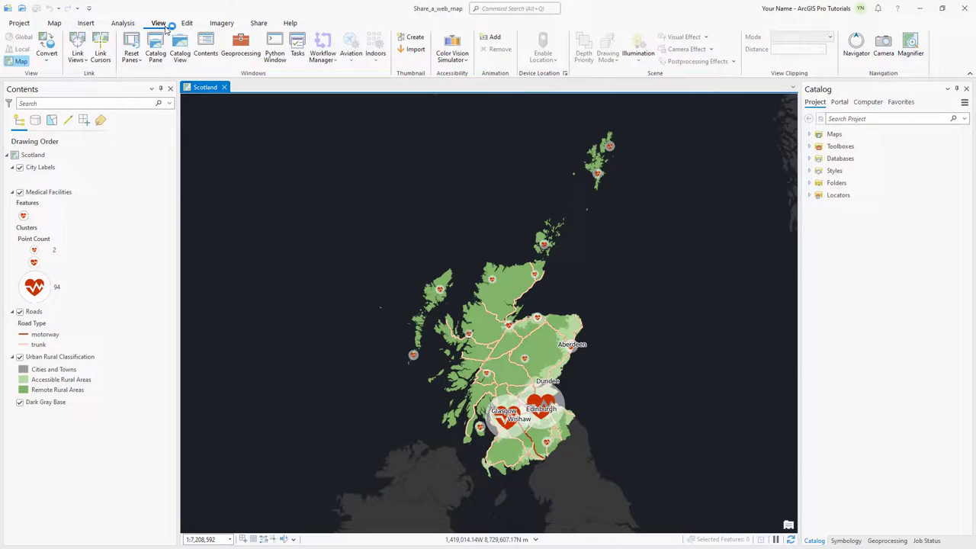
{"action": "left_click", "coordinate": [132, 57]}
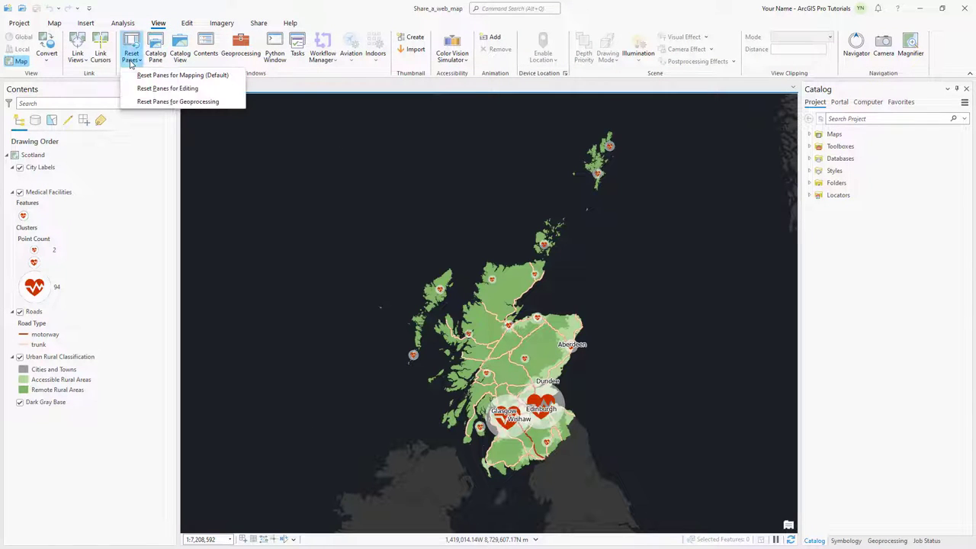
{"action": "left_click", "coordinate": [182, 74]}
Tour the Full Extent, Glasgow and River Clyde bookmarks, ending back at Full Extent.
{"action": "left_click", "coordinate": [55, 23]}
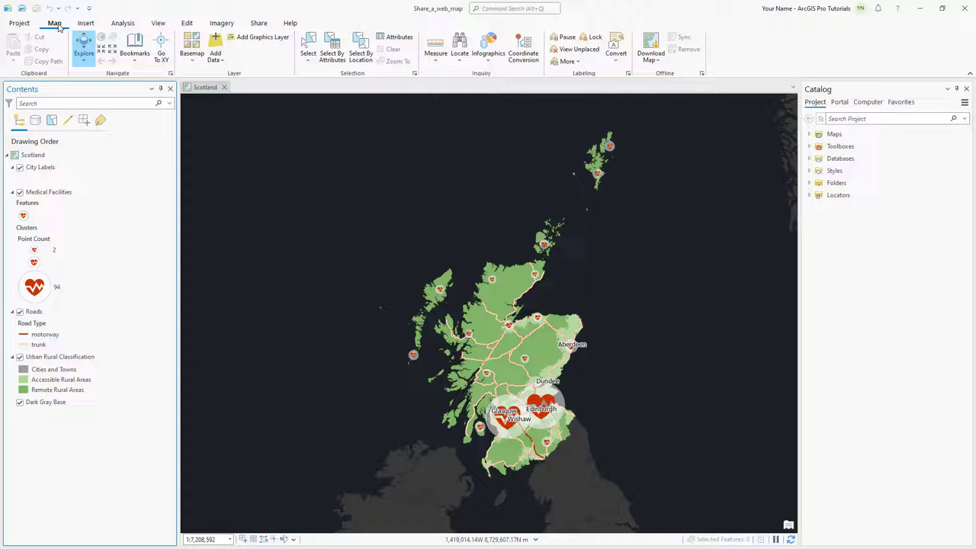
{"action": "left_click", "coordinate": [134, 49]}
{"action": "left_click", "coordinate": [146, 108]}
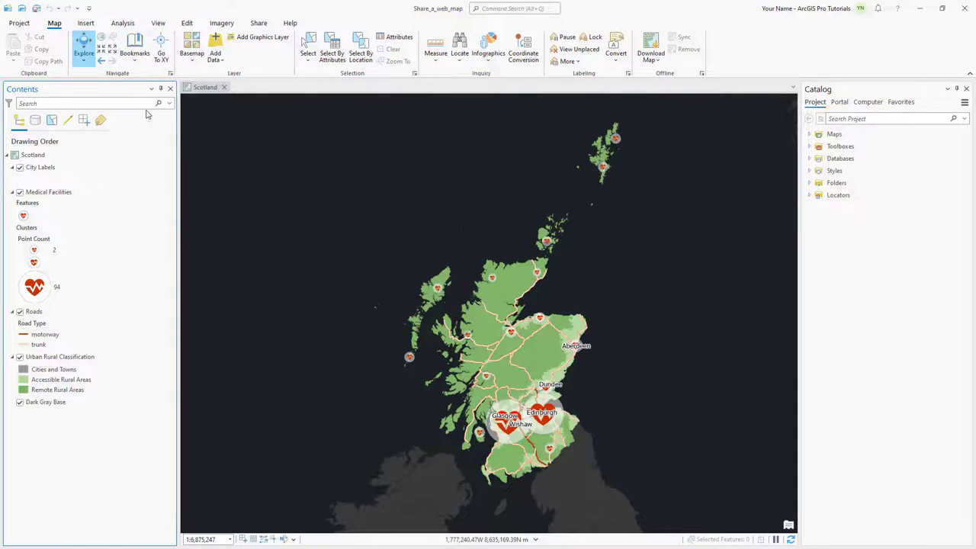
{"action": "left_click", "coordinate": [135, 49]}
{"action": "left_click", "coordinate": [215, 115]}
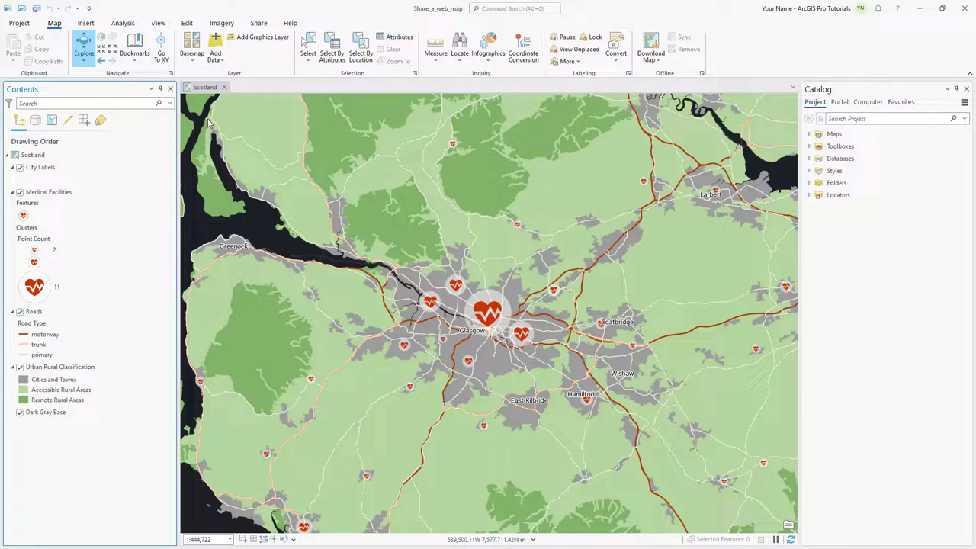
{"action": "left_click", "coordinate": [135, 49]}
{"action": "left_click", "coordinate": [273, 116]}
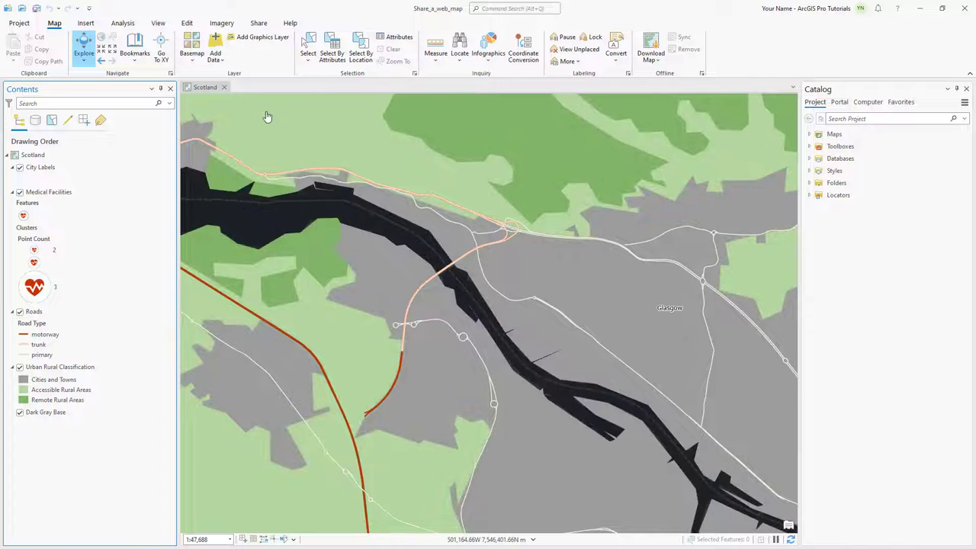
{"action": "left_click", "coordinate": [135, 49]}
{"action": "left_click", "coordinate": [146, 108]}
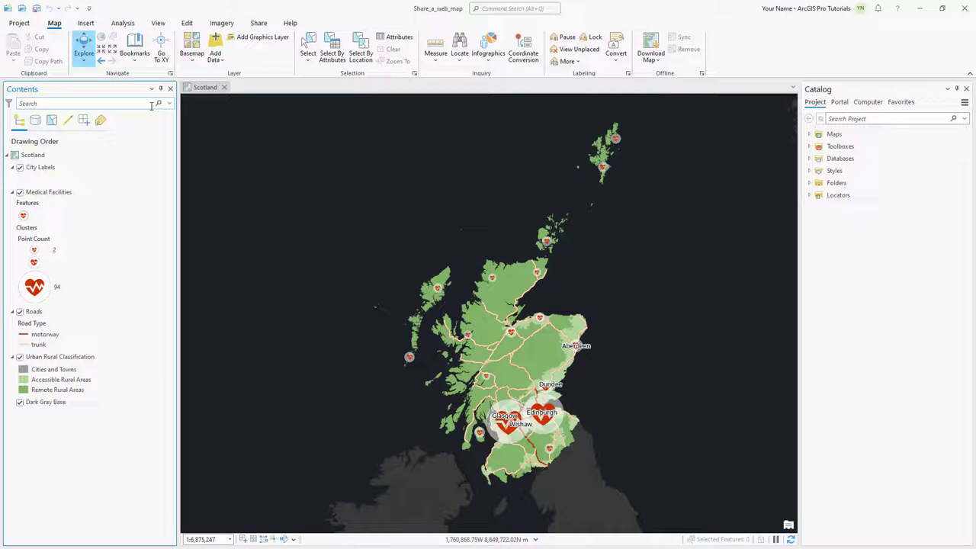
Review the Scotland map's Metadata and Coordinate Systems in its properties.
{"action": "right_click", "coordinate": [32, 155]}
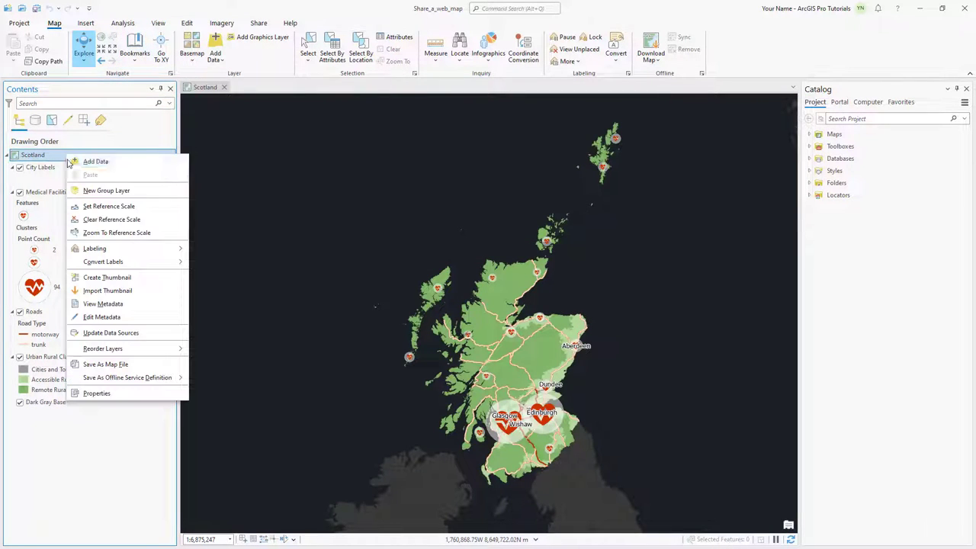
{"action": "left_click", "coordinate": [97, 393]}
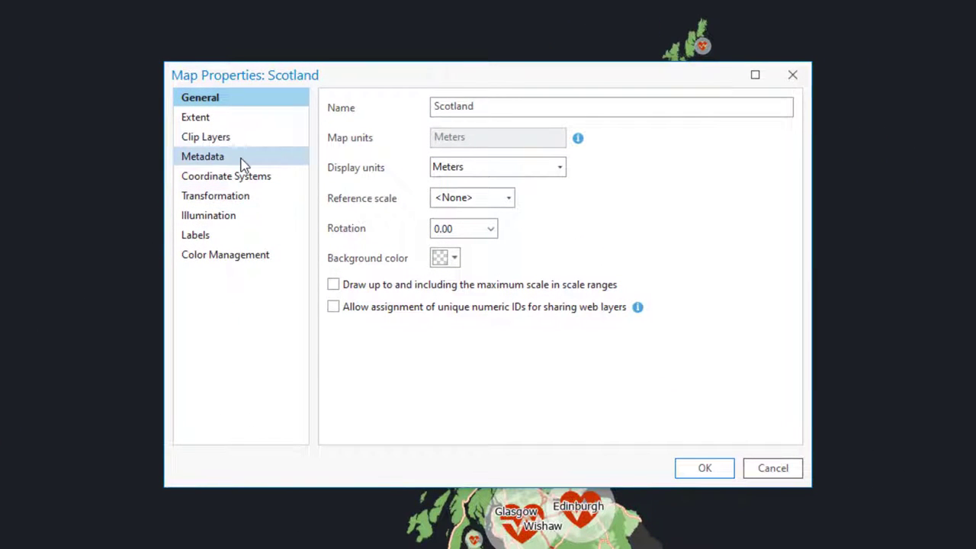
{"action": "left_click", "coordinate": [244, 162]}
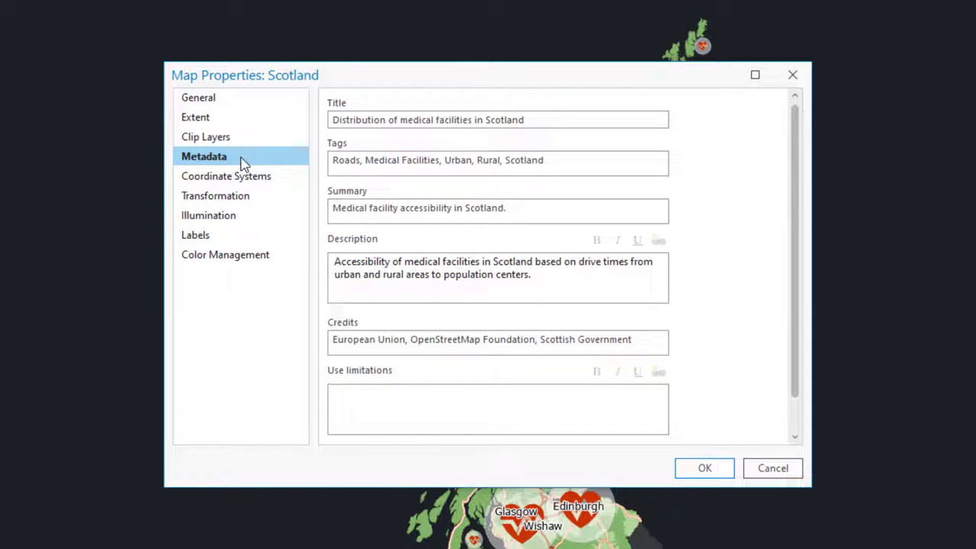
{"action": "left_click", "coordinate": [281, 183]}
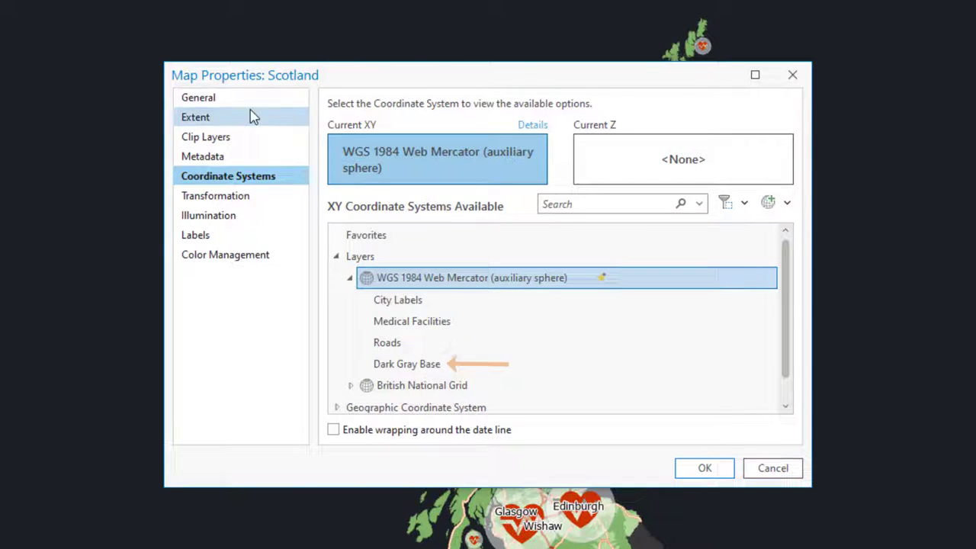
On General, allow assignment of unique numeric IDs for sharing web layers and apply.
{"action": "left_click", "coordinate": [200, 98]}
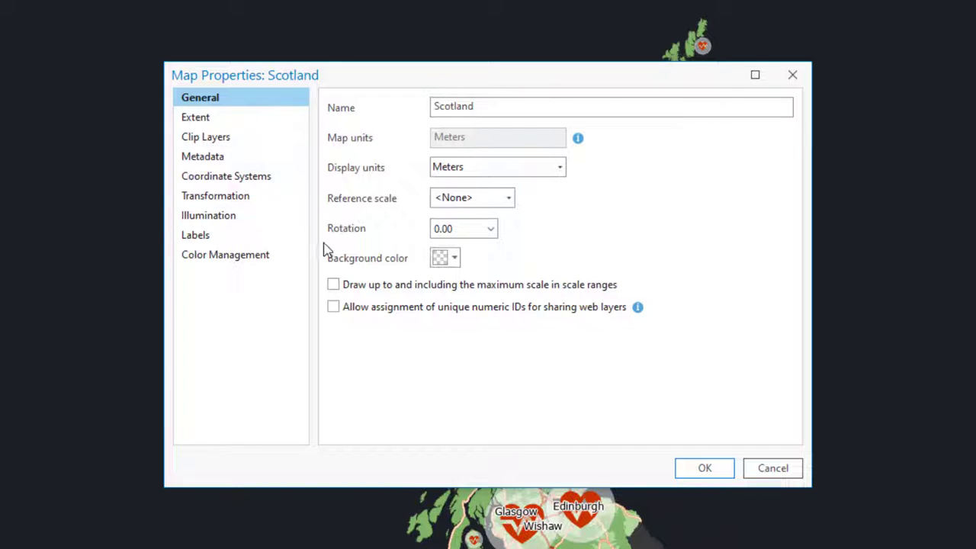
{"action": "left_click", "coordinate": [333, 306]}
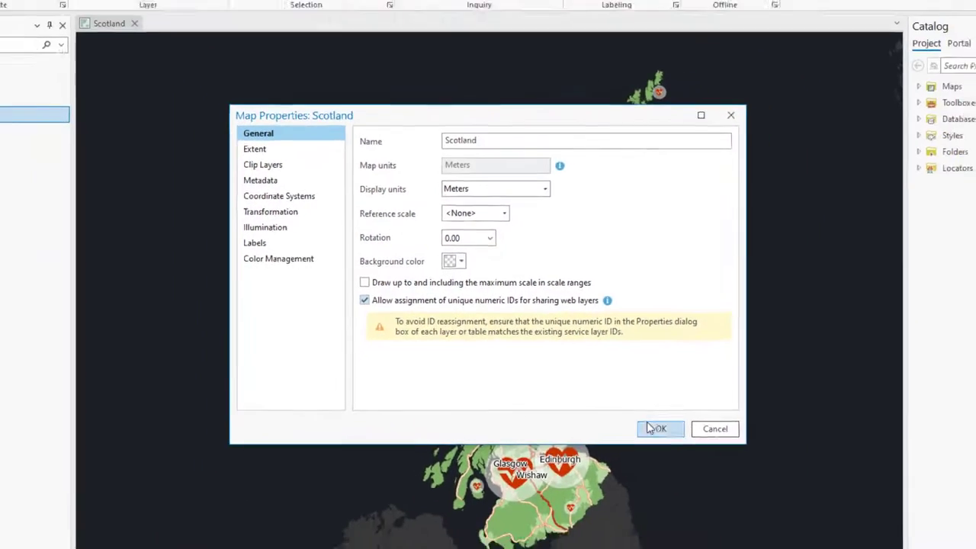
{"action": "left_click", "coordinate": [654, 429]}
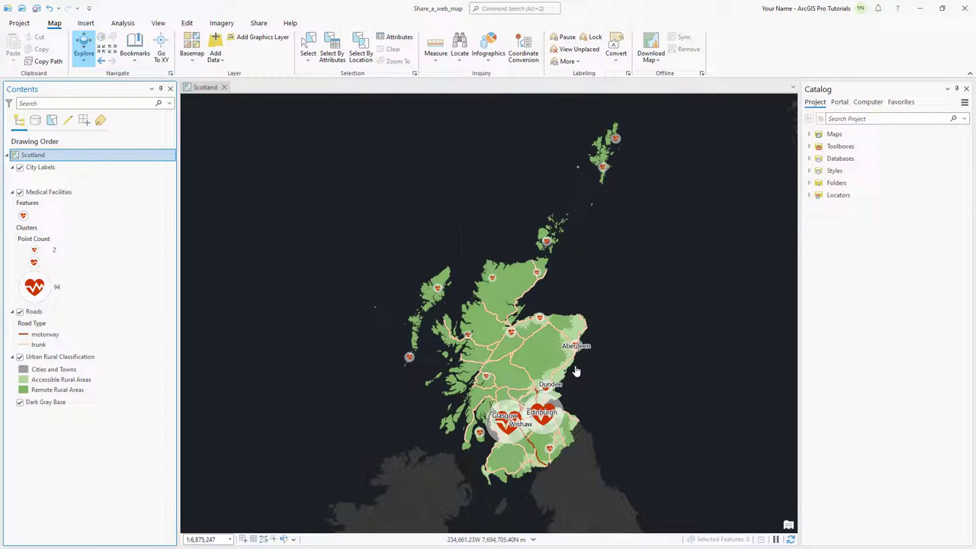
Start a Web Map share and name it Scotland_Medical_Facilities_your_name.
{"action": "left_click", "coordinate": [258, 23]}
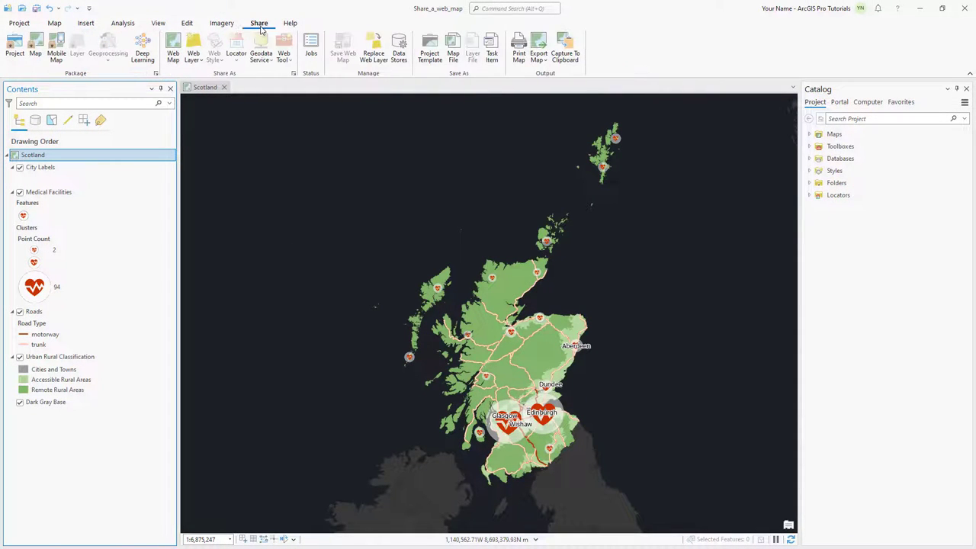
{"action": "left_click", "coordinate": [173, 49]}
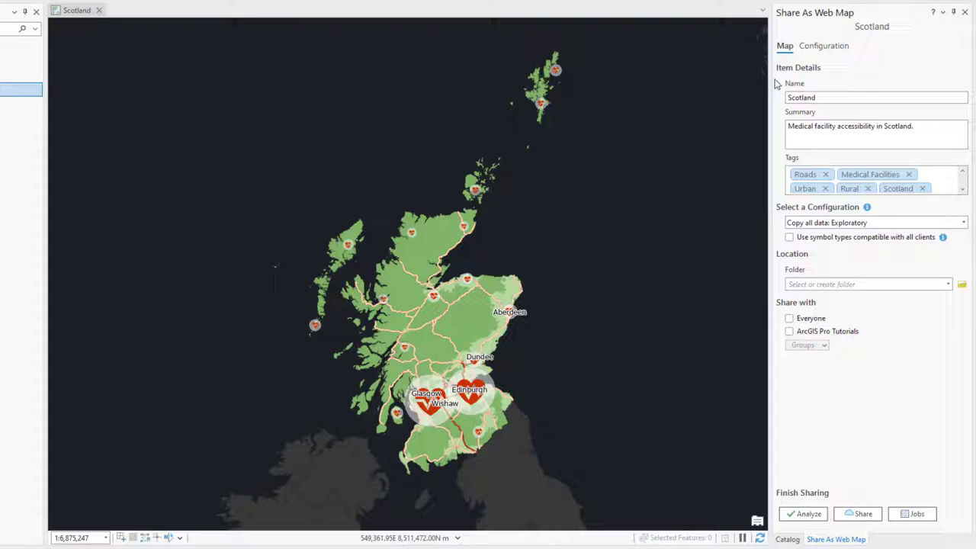
{"action": "left_click", "coordinate": [820, 97]}
{"action": "type", "text": "Medical_Fa"}
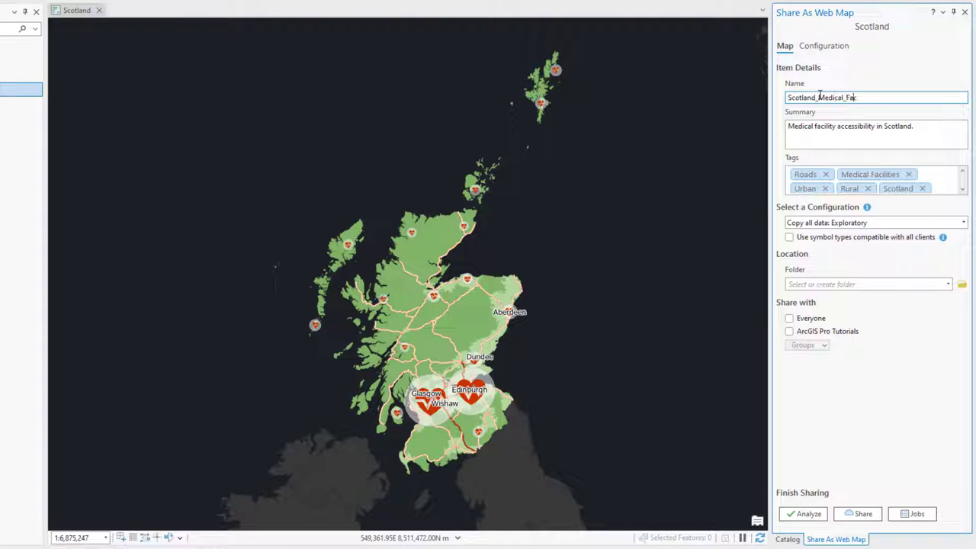
{"action": "type", "text": "cilities_your_name"}
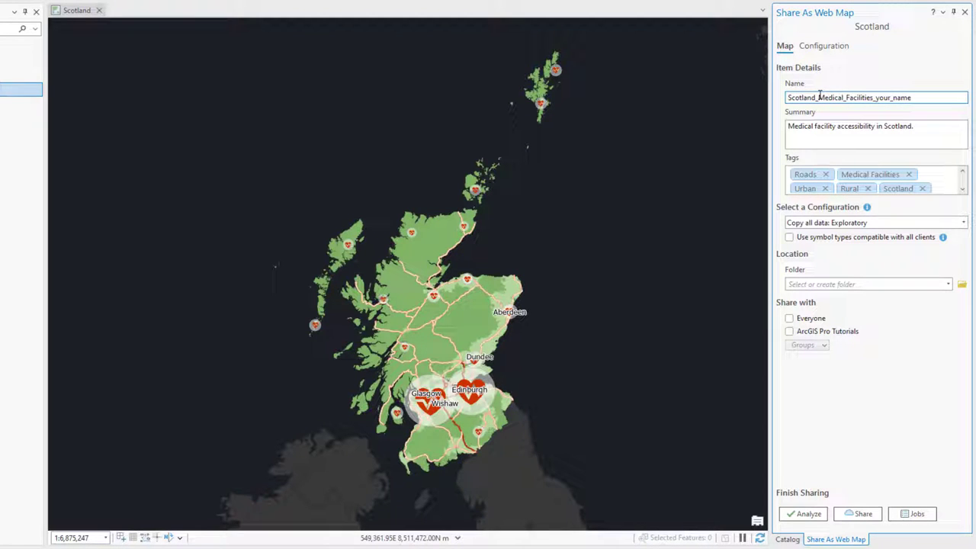
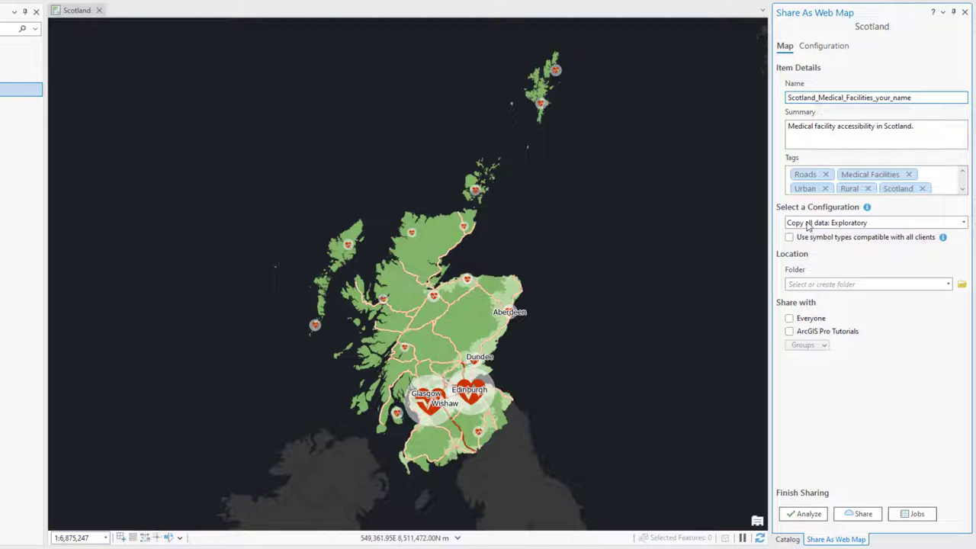
Share with the ArcGIS Pro Tutorials group and switch to reviewing the Configuration content.
{"action": "left_click", "coordinate": [789, 331]}
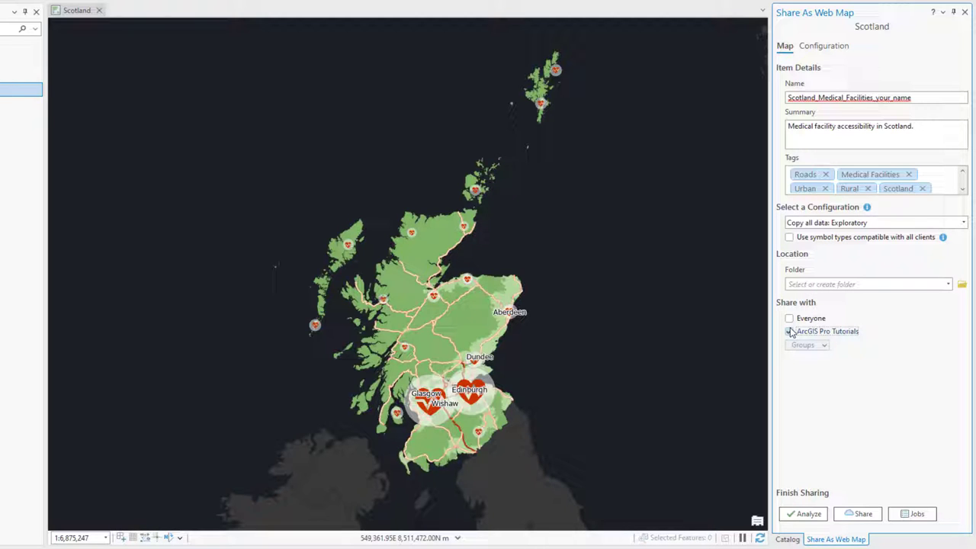
{"action": "left_click", "coordinate": [833, 46]}
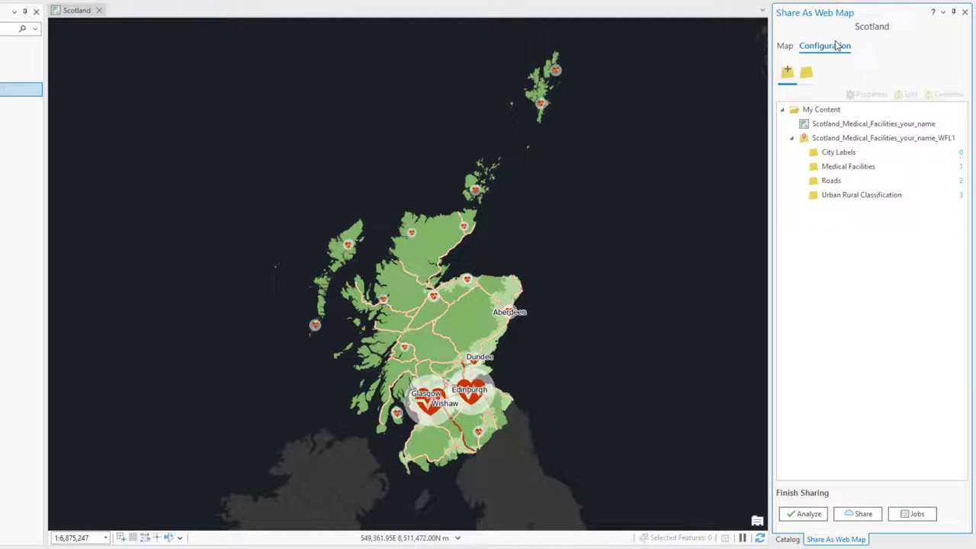
Analyze the web map for sharing problems, then publish it to ArcGIS Online.
{"action": "left_click", "coordinate": [804, 513]}
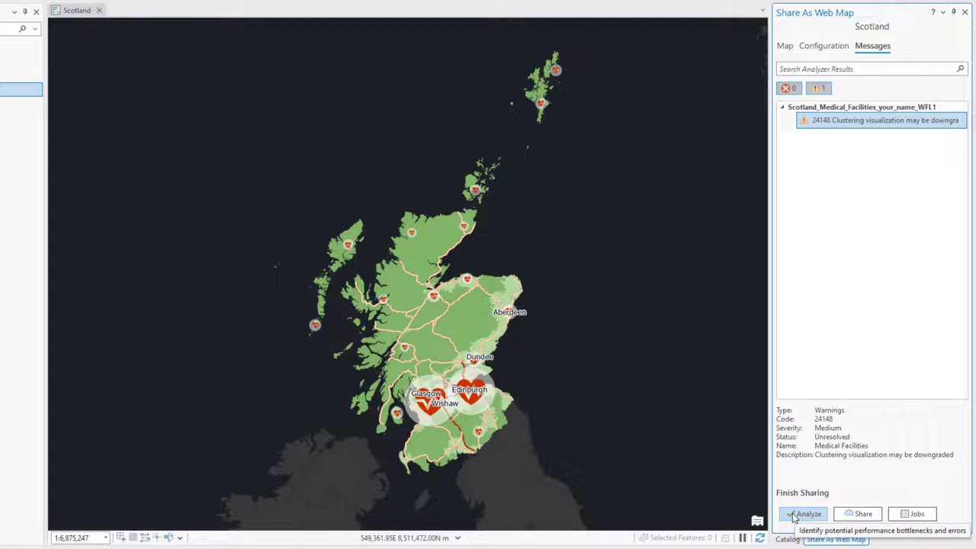
{"action": "left_click", "coordinate": [858, 514]}
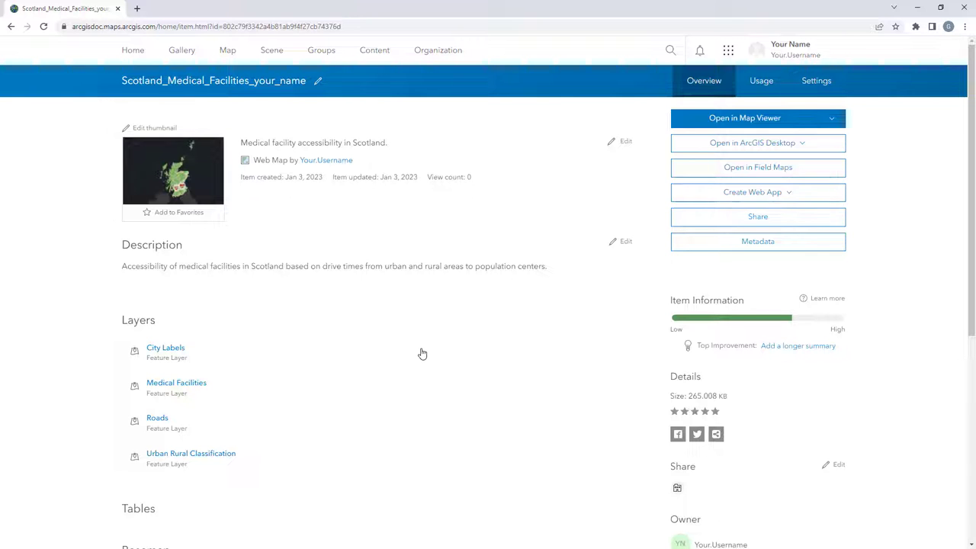
{"action": "scroll", "coordinate": [422, 353], "scroll_direction": "down", "scroll_amount": 3}
{"action": "scroll", "coordinate": [422, 353], "scroll_direction": "down", "scroll_amount": 2}
{"action": "scroll", "coordinate": [422, 353], "scroll_direction": "down", "scroll_amount": 1}
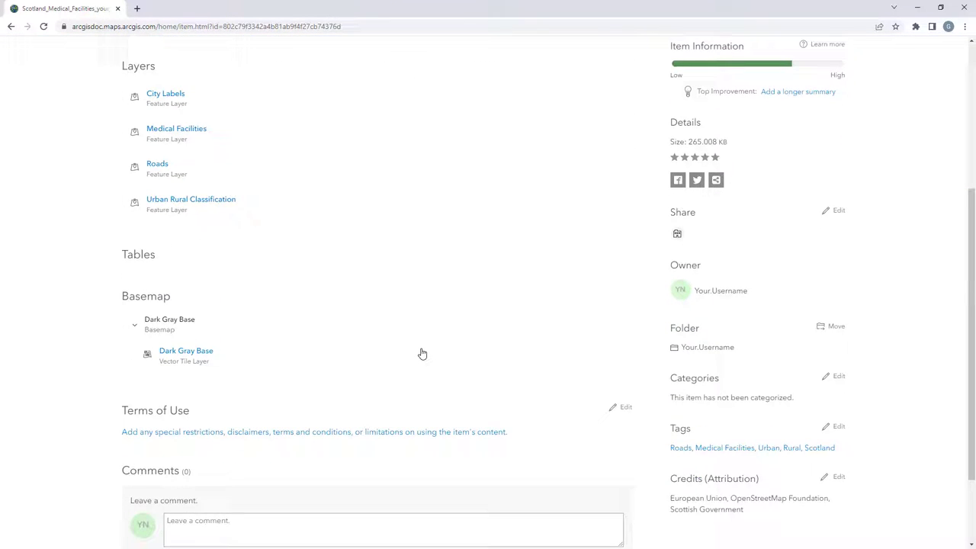
{"action": "scroll", "coordinate": [423, 353], "scroll_direction": "down", "scroll_amount": 1}
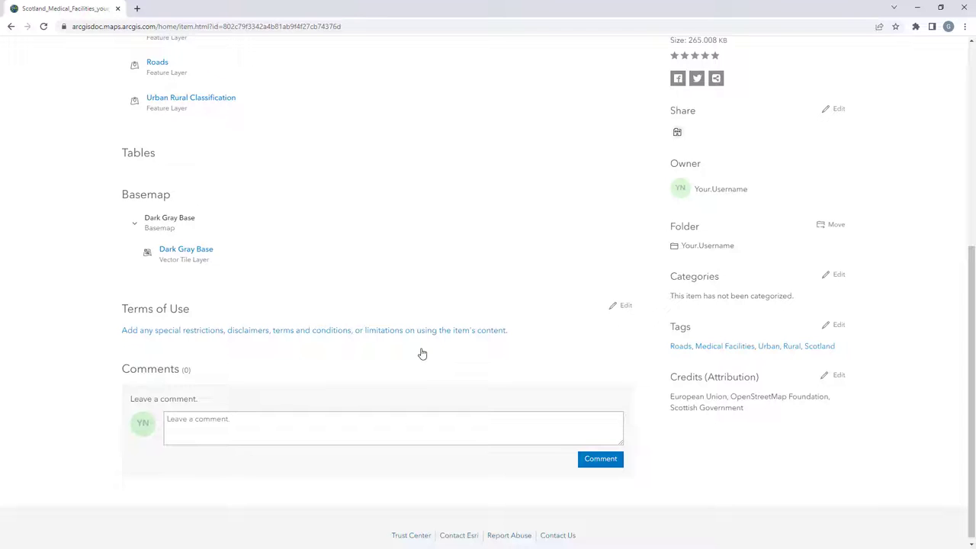
Paste the data licence paragraph into the item's Terms of Use and save it.
{"action": "left_click", "coordinate": [627, 309]}
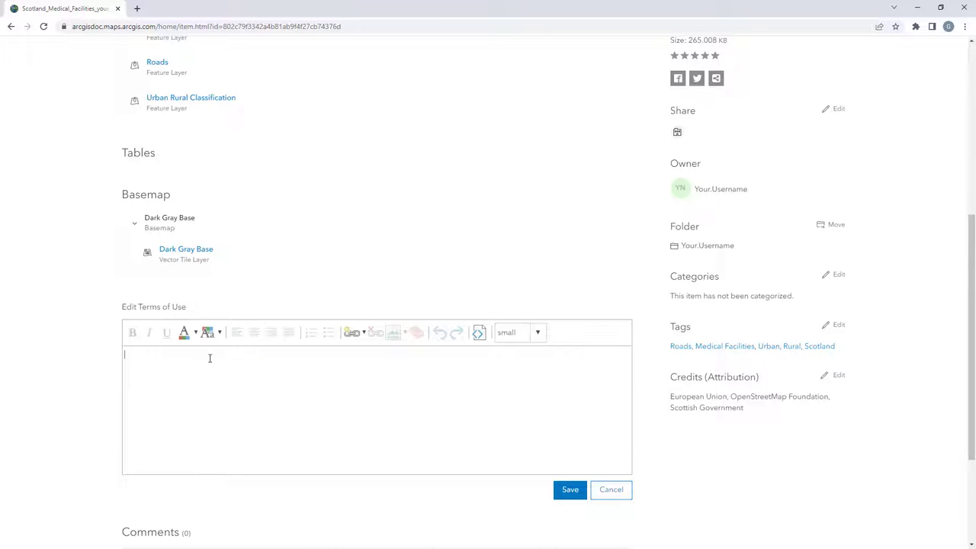
{"action": "key", "text": "ctrl+v"}
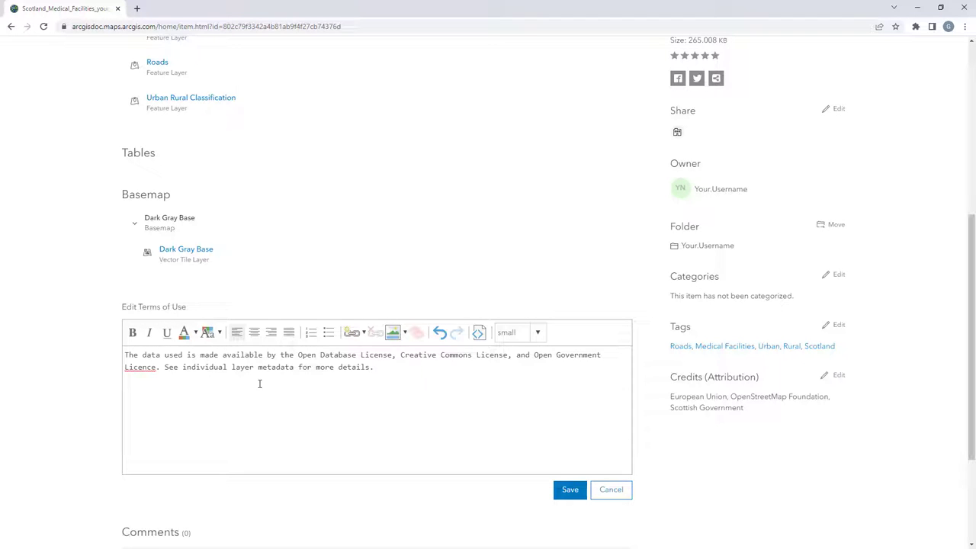
{"action": "left_click", "coordinate": [569, 489]}
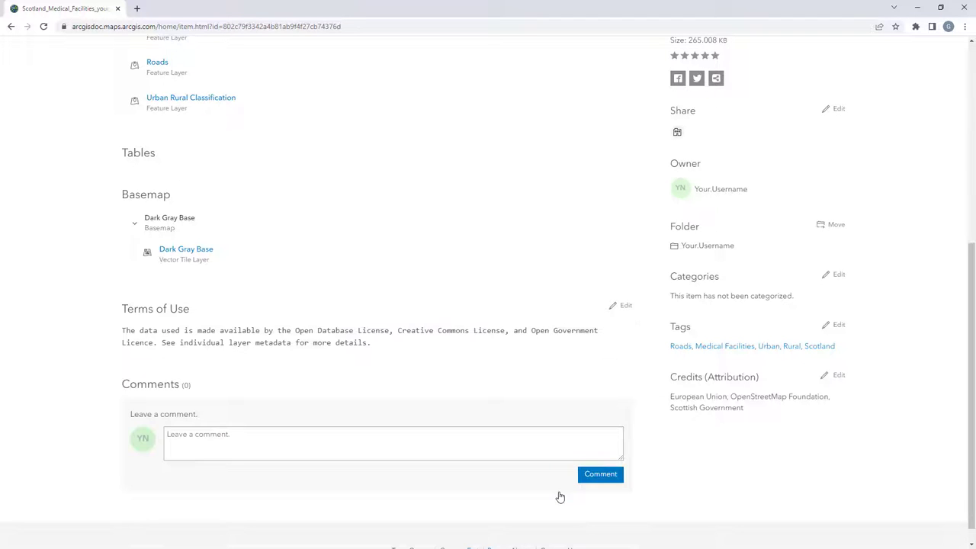
{"action": "left_click_drag", "start_coordinate": [972, 382], "coordinate": [972, 61]}
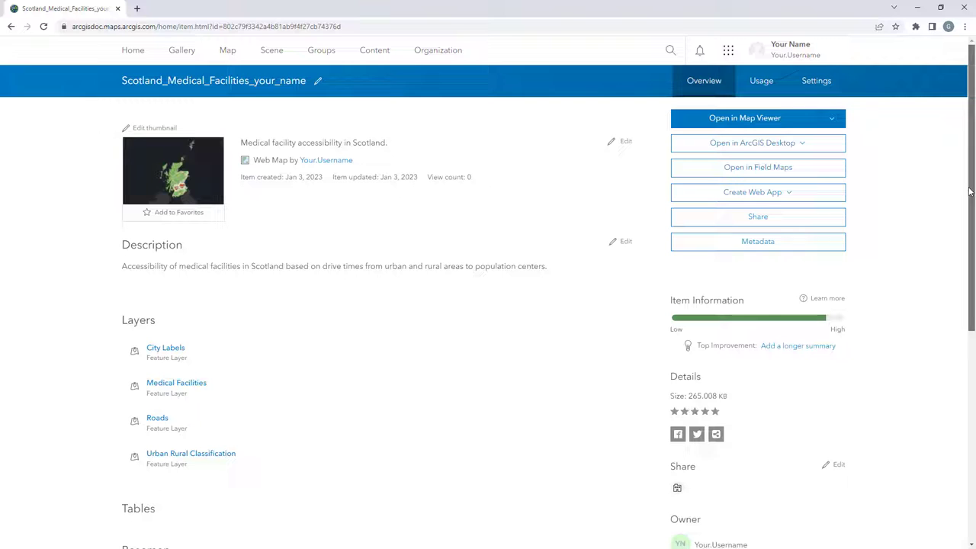
Open the web map in Map Viewer, show its legend and pan to central Scotland.
{"action": "left_click", "coordinate": [774, 122]}
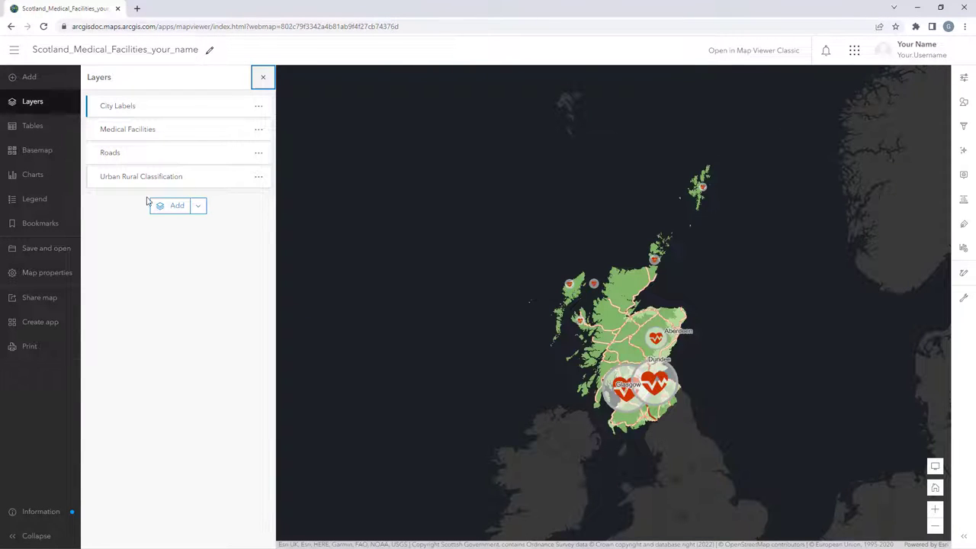
{"action": "left_click", "coordinate": [51, 206]}
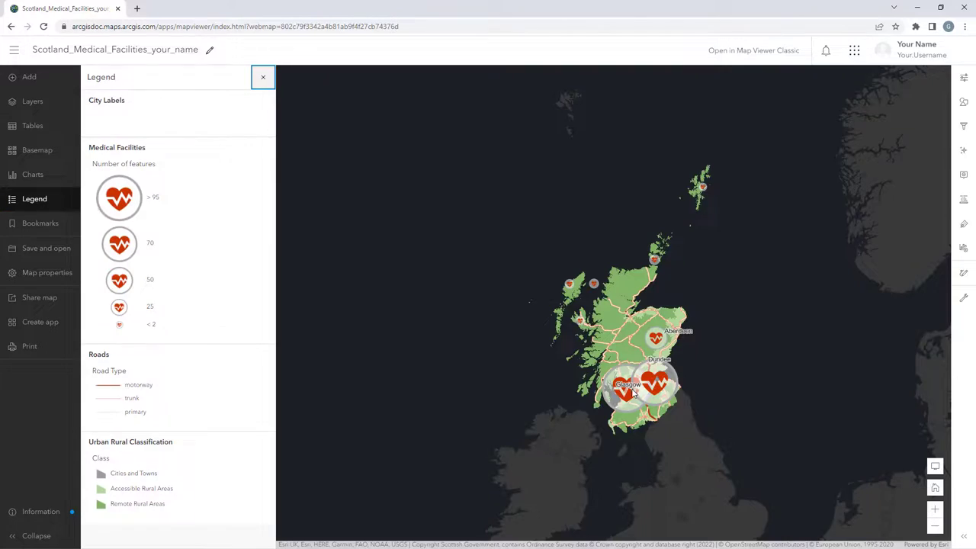
{"action": "scroll", "coordinate": [633, 393], "scroll_direction": "up", "scroll_amount": 5}
{"action": "left_click_drag", "start_coordinate": [564, 425], "coordinate": [328, 305]}
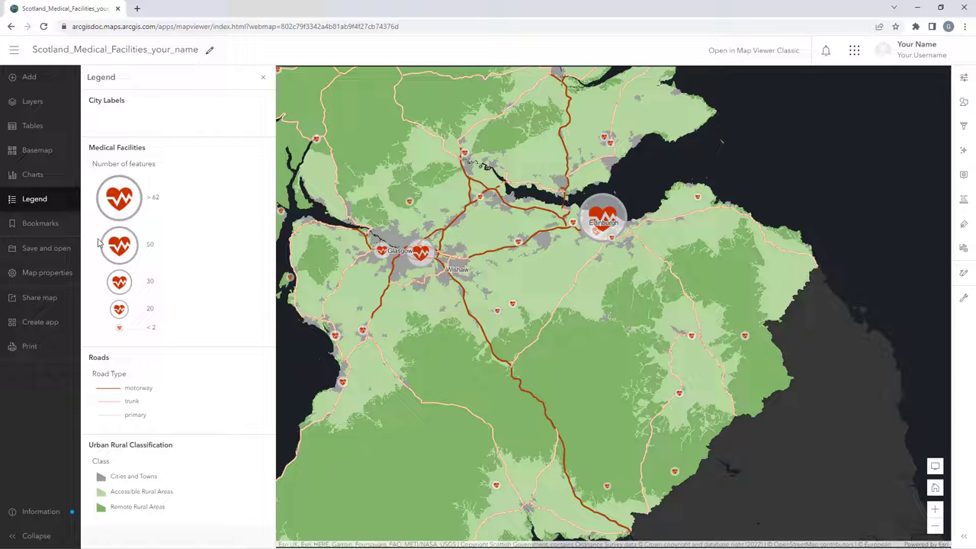
Visit the Full Extent, Glasgow and River Clyde bookmarks in turn.
{"action": "left_click", "coordinate": [41, 223]}
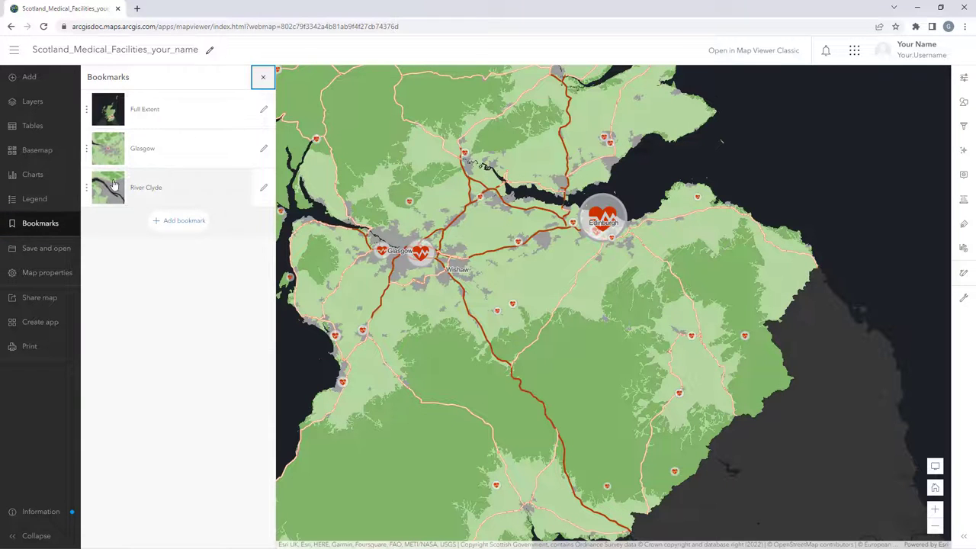
{"action": "left_click", "coordinate": [169, 113]}
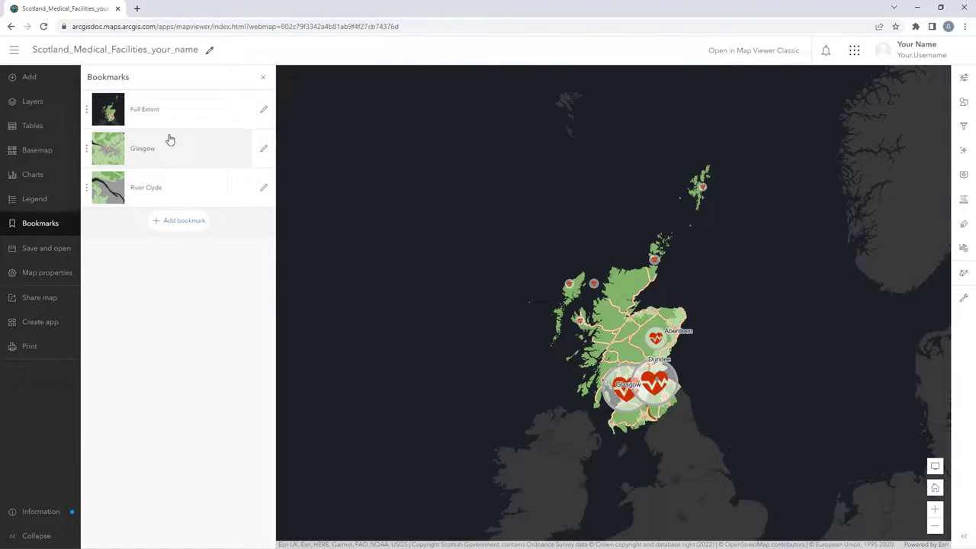
{"action": "left_click", "coordinate": [170, 154]}
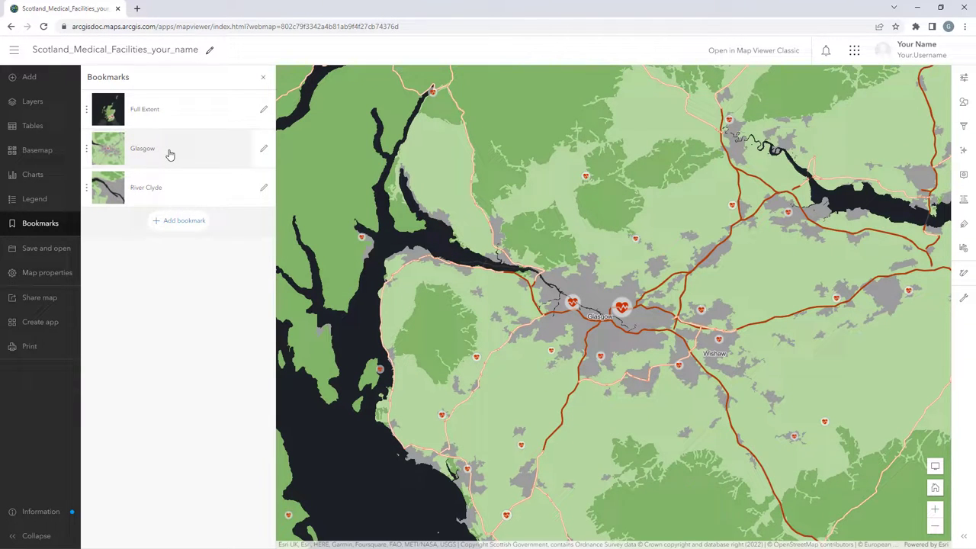
{"action": "left_click", "coordinate": [176, 187]}
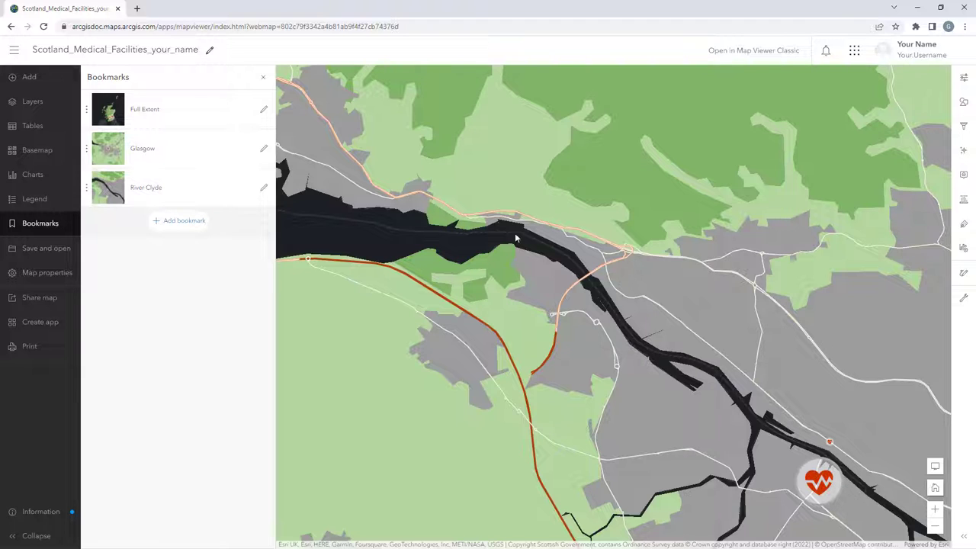
Search for Aberdeen to zoom the map there.
{"action": "left_click", "coordinate": [962, 298]}
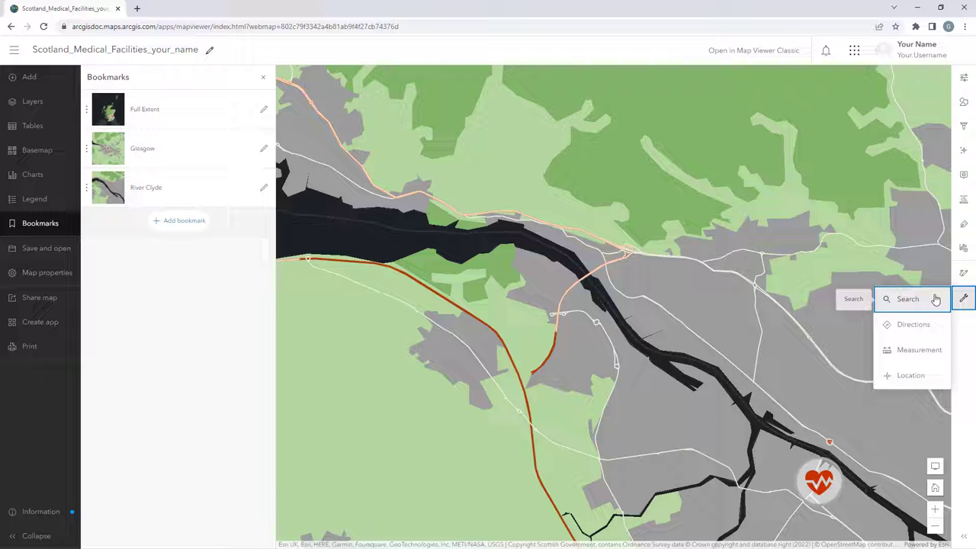
{"action": "left_click", "coordinate": [930, 297]}
{"action": "left_click", "coordinate": [869, 80]}
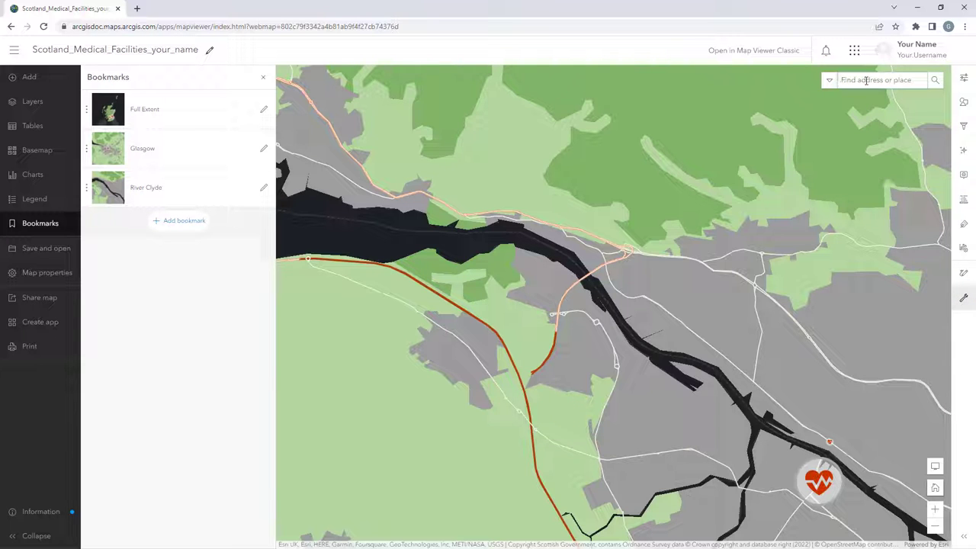
{"action": "type", "text": "Aberdeen"}
{"action": "key", "text": "Return"}
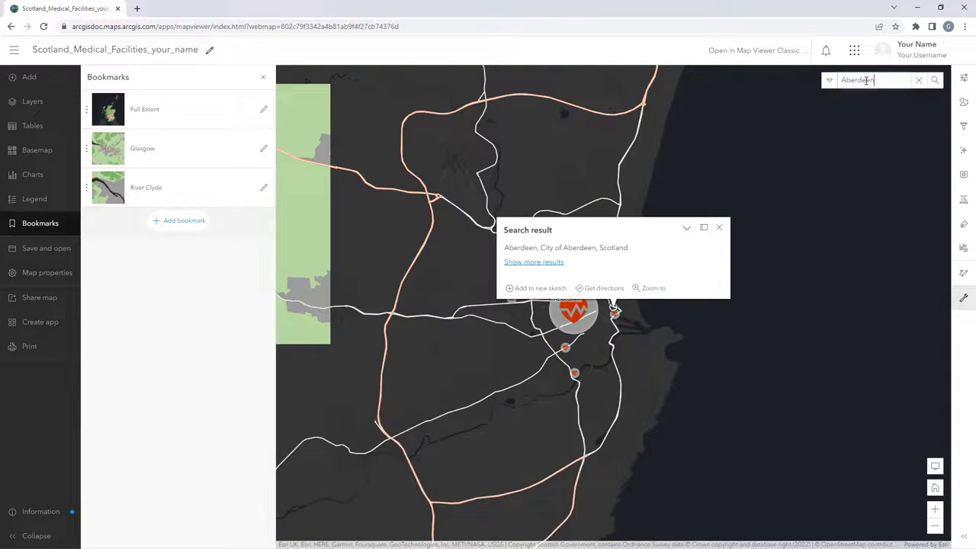
Add an Aberdeen bookmark for the current view, then return to the Full Extent of Scotland.
{"action": "left_click", "coordinate": [177, 221]}
{"action": "type", "text": "Aberdeen"}
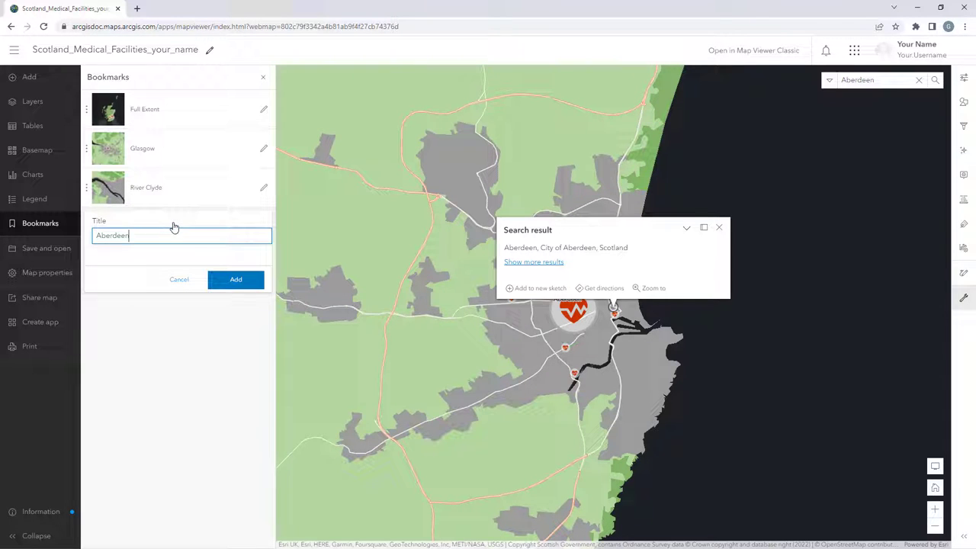
{"action": "left_click", "coordinate": [236, 279]}
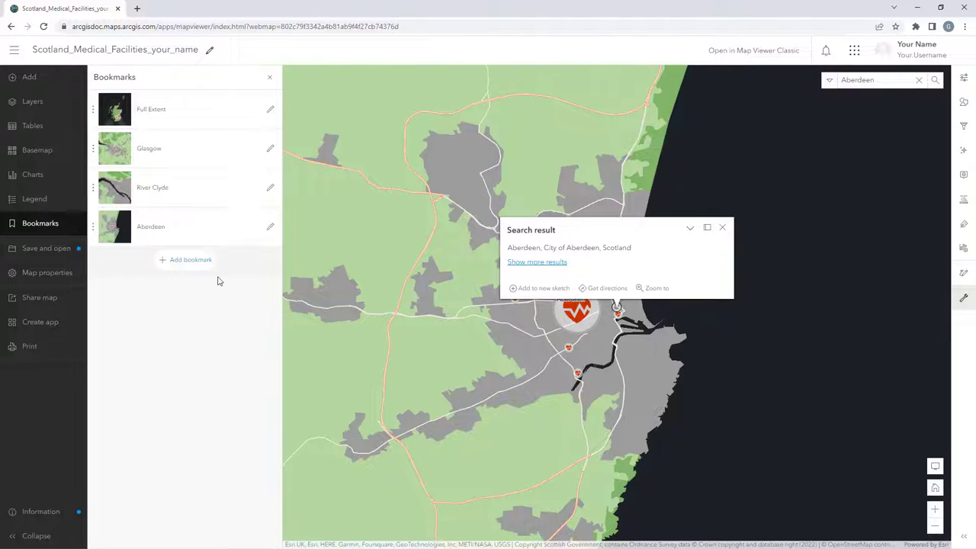
{"action": "left_click", "coordinate": [196, 124]}
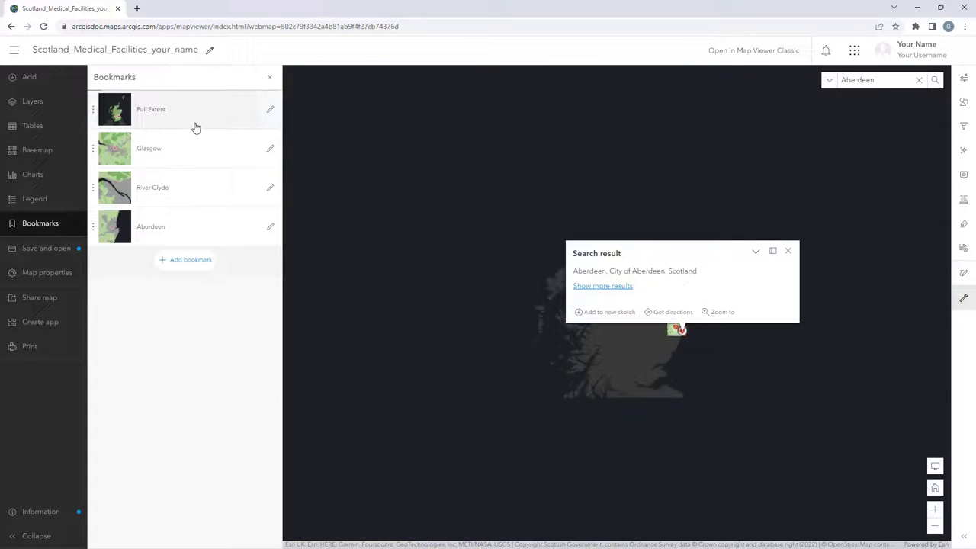
{"action": "left_click", "coordinate": [270, 76]}
{"action": "left_click", "coordinate": [787, 251]}
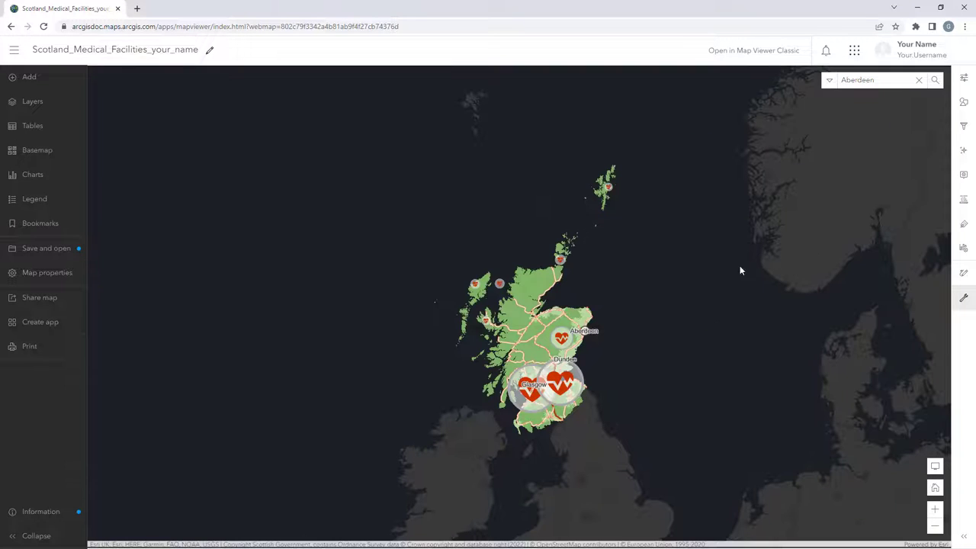
Save the web map's changes and head to the site navigation for the Content page.
{"action": "left_click", "coordinate": [963, 298]}
{"action": "left_click", "coordinate": [908, 298]}
{"action": "left_click", "coordinate": [45, 248]}
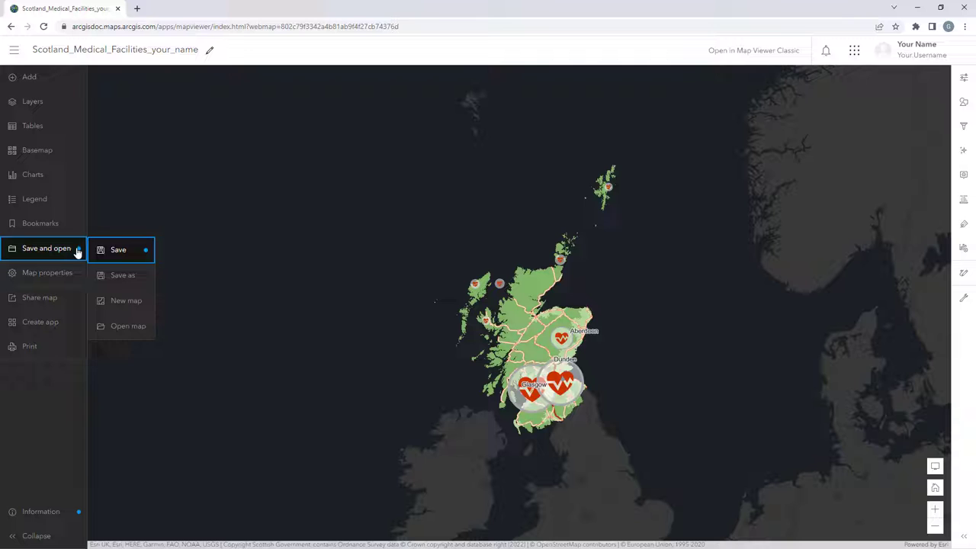
{"action": "left_click", "coordinate": [122, 248]}
{"action": "left_click", "coordinate": [13, 49]}
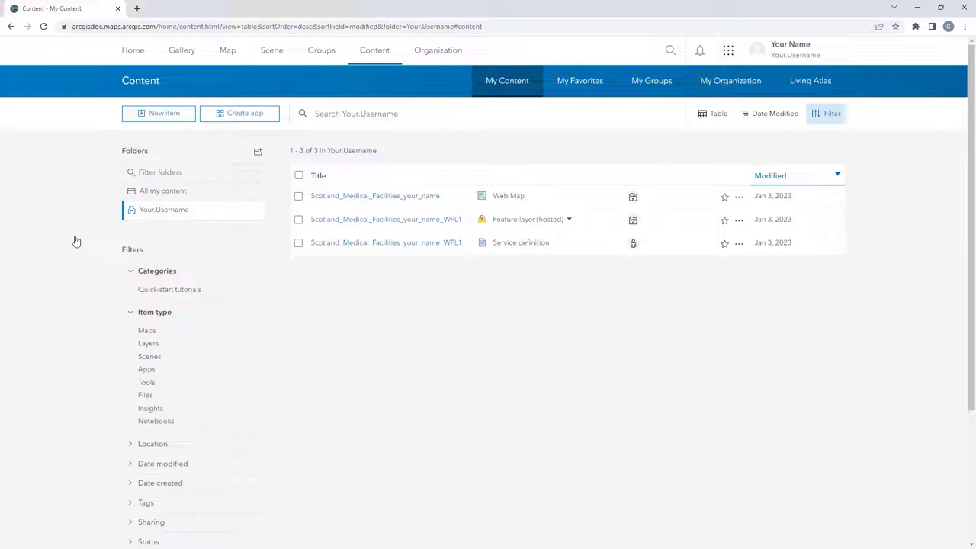
From My Content on the Catalog Portal tab, add and open the Scotland_Medical_Facilities web map.
{"action": "left_click", "coordinate": [117, 8]}
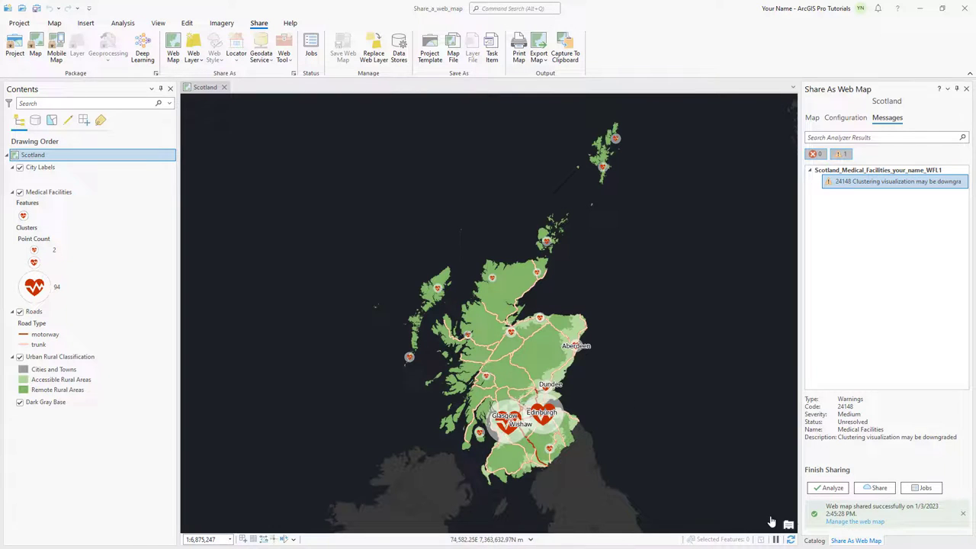
{"action": "left_click", "coordinate": [813, 541]}
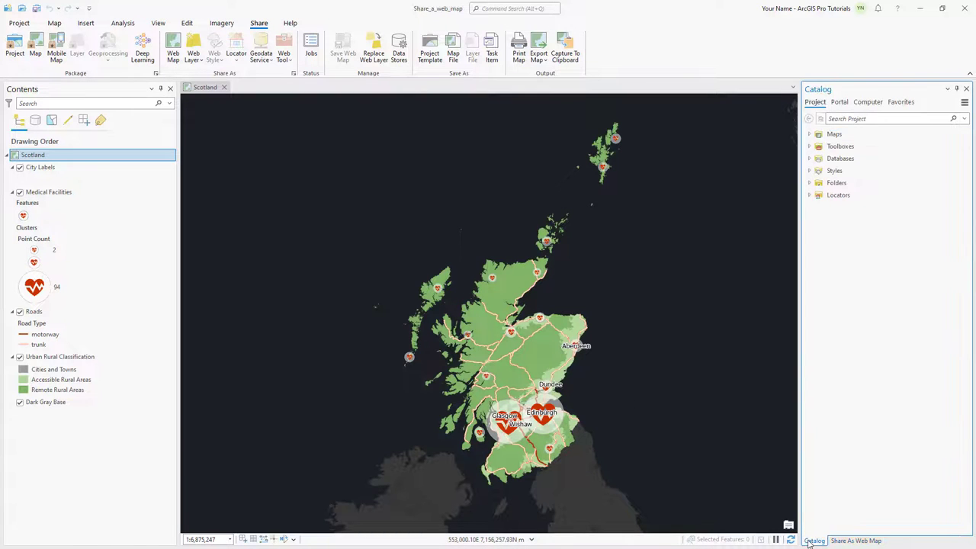
{"action": "left_click", "coordinate": [838, 102]}
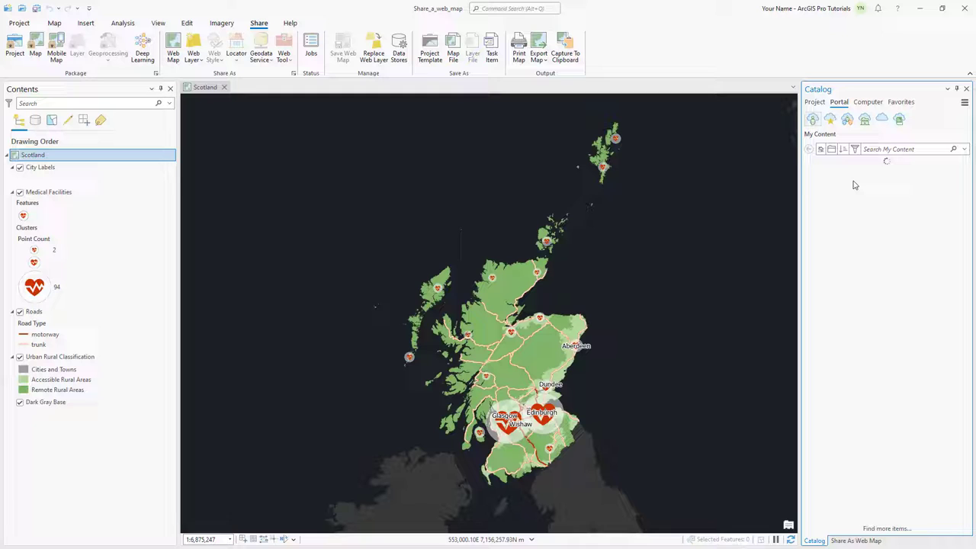
{"action": "left_click", "coordinate": [854, 178]}
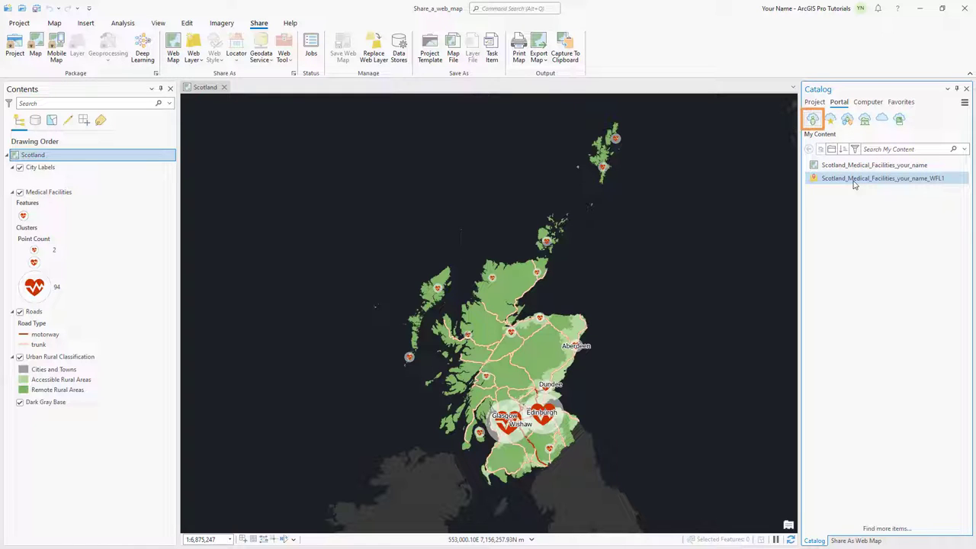
{"action": "right_click", "coordinate": [862, 166]}
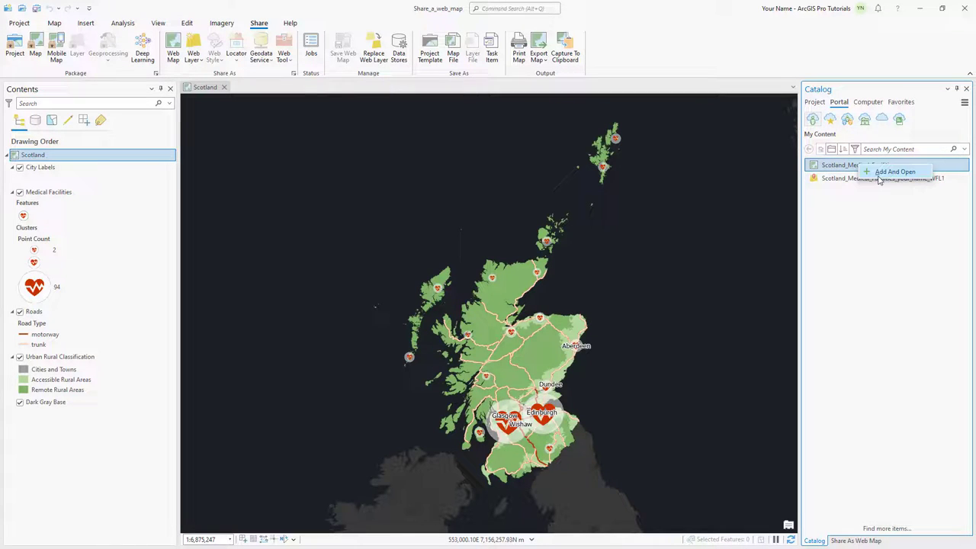
{"action": "left_click", "coordinate": [885, 173]}
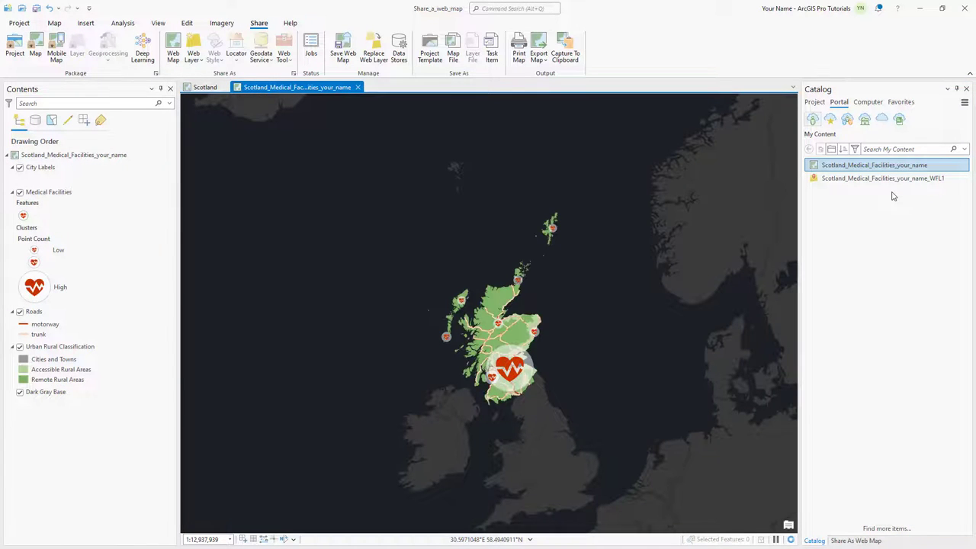
Close the original Scotland map, expand the project's Maps and list layers by data source.
{"action": "left_click", "coordinate": [224, 88]}
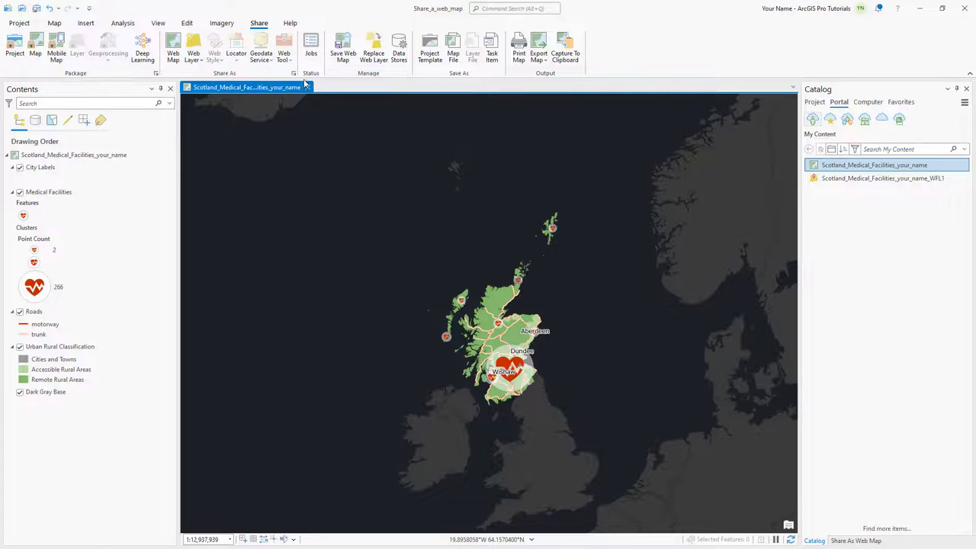
{"action": "left_click", "coordinate": [815, 103]}
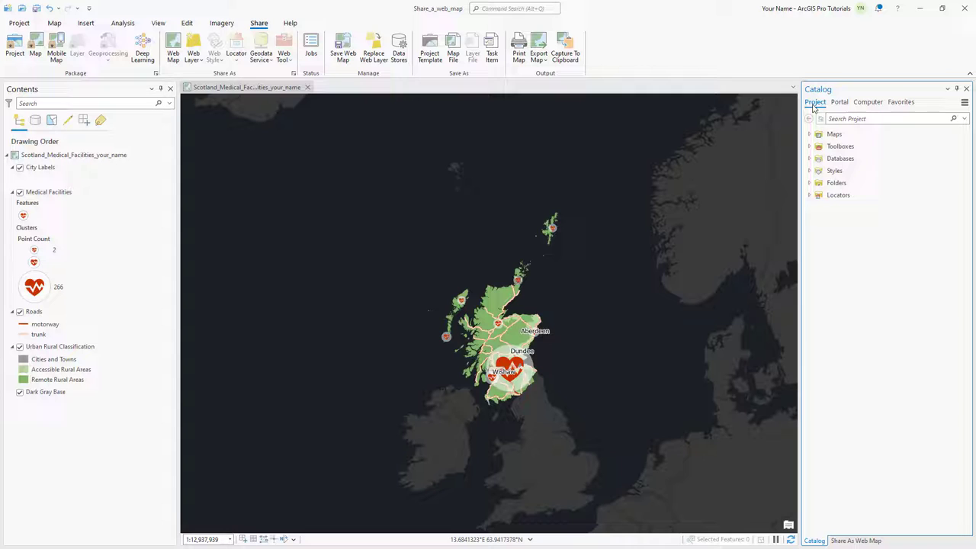
{"action": "left_click", "coordinate": [809, 134]}
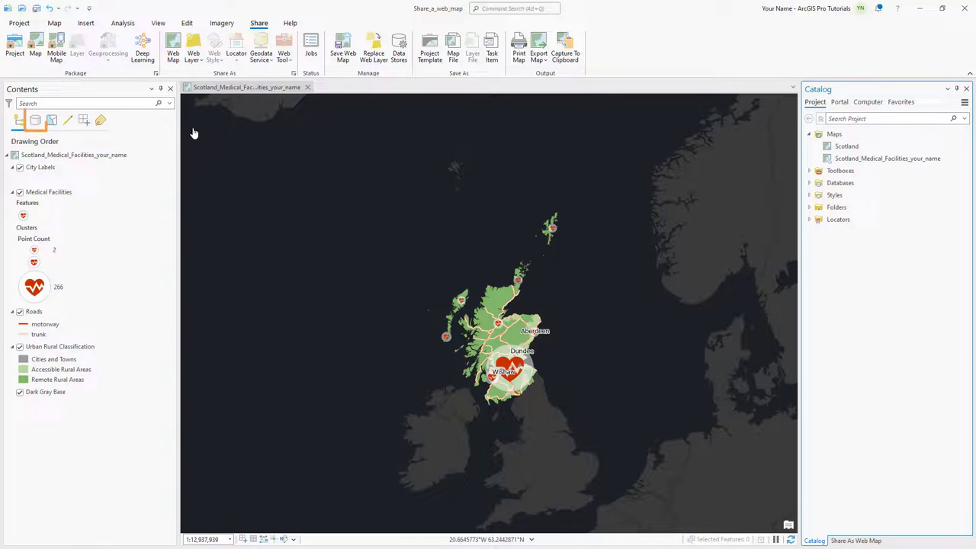
{"action": "left_click", "coordinate": [36, 120]}
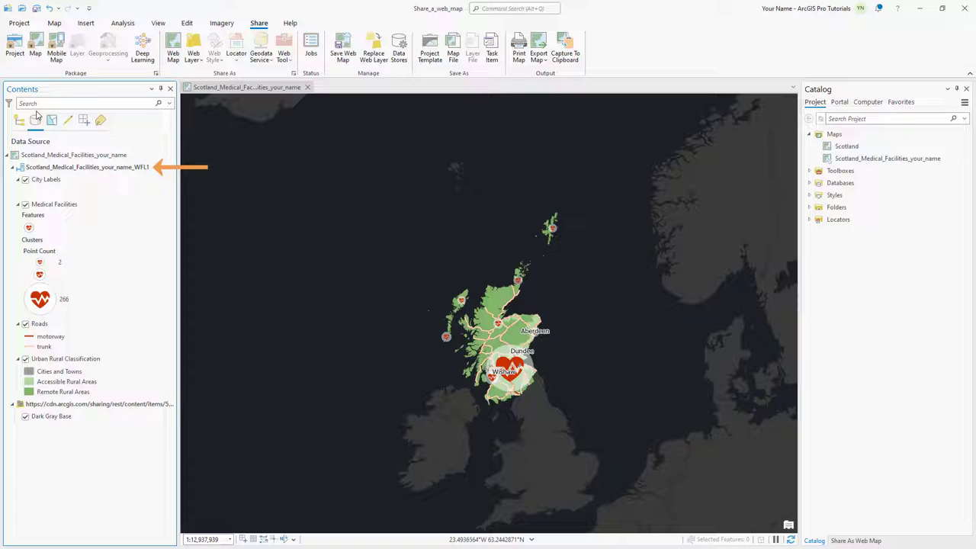
Zoom the web map to the Aberdeen bookmark from the Map tab's Bookmarks list.
{"action": "left_click", "coordinate": [54, 23]}
{"action": "left_click", "coordinate": [132, 50]}
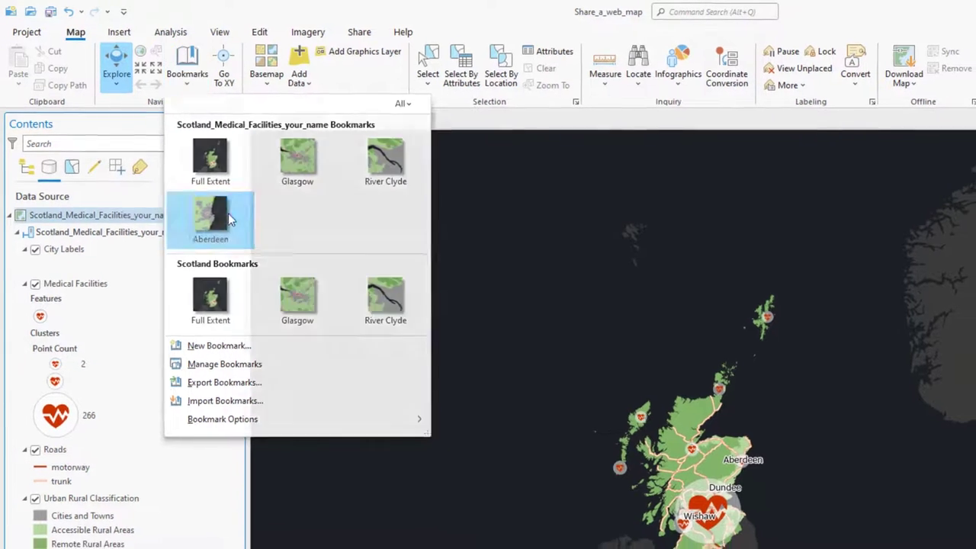
{"action": "left_click", "coordinate": [214, 221]}
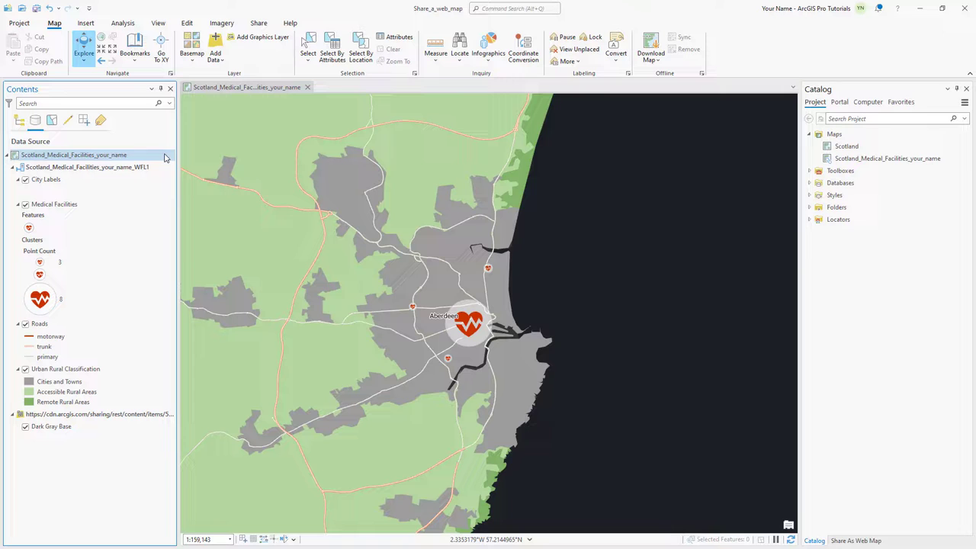
Save the project and recolour the Roads layer's primary roads pale yellow.
{"action": "left_click", "coordinate": [36, 9]}
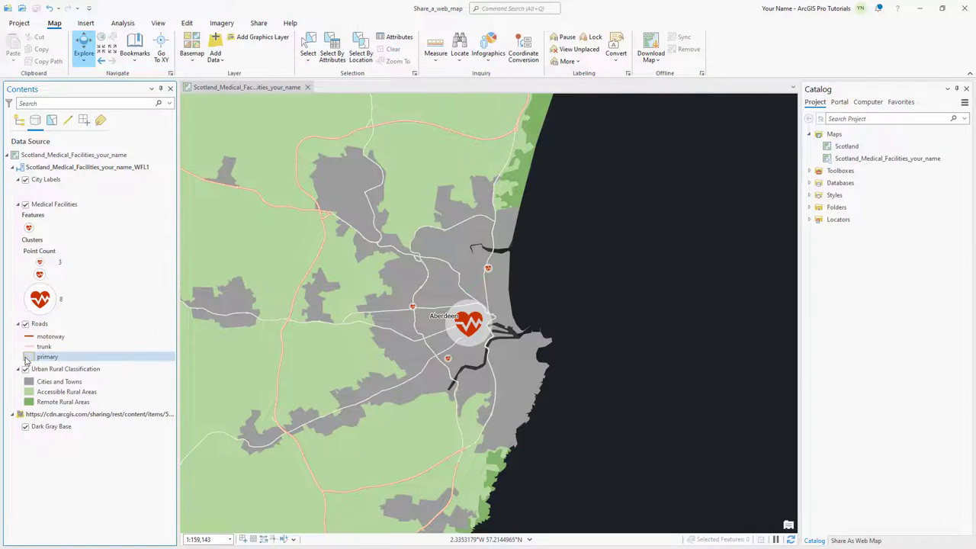
{"action": "left_click", "coordinate": [29, 357]}
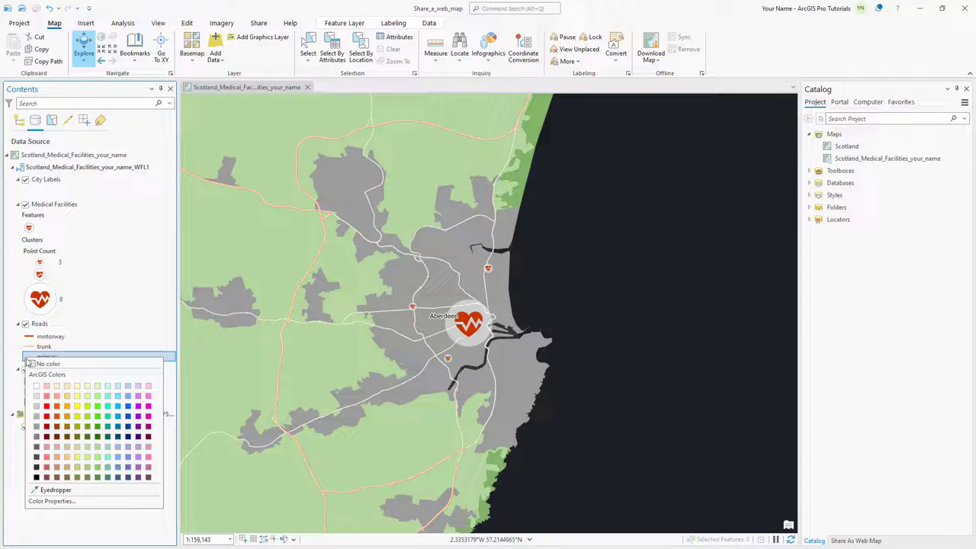
{"action": "left_click", "coordinate": [78, 397]}
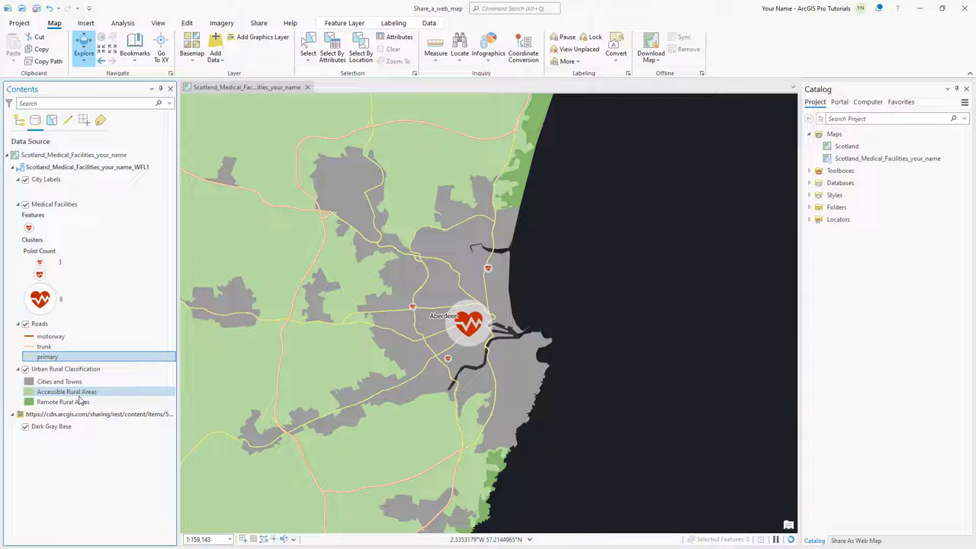
Start Save Web Map from the Share commands, choosing to update the existing web map and keep its item ID.
{"action": "left_click", "coordinate": [258, 23]}
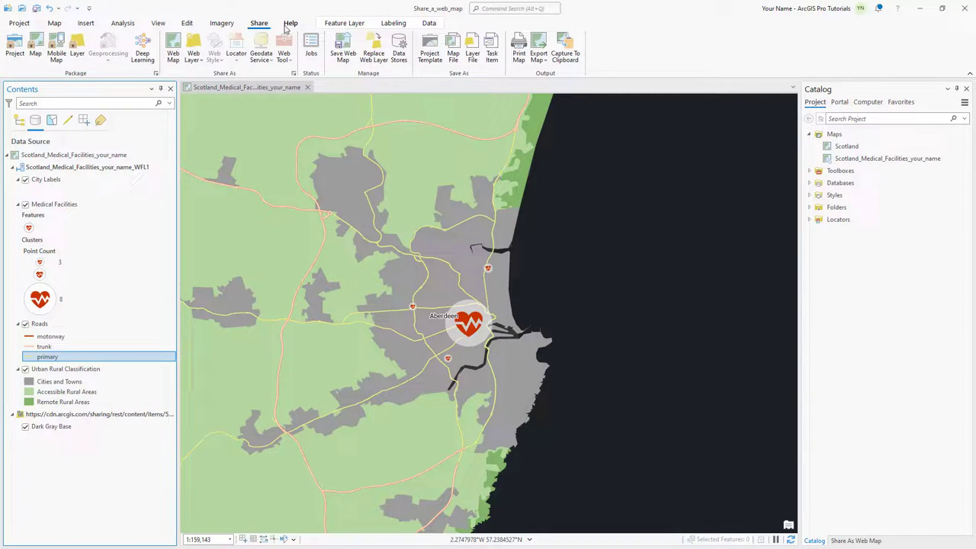
{"action": "left_click", "coordinate": [343, 53]}
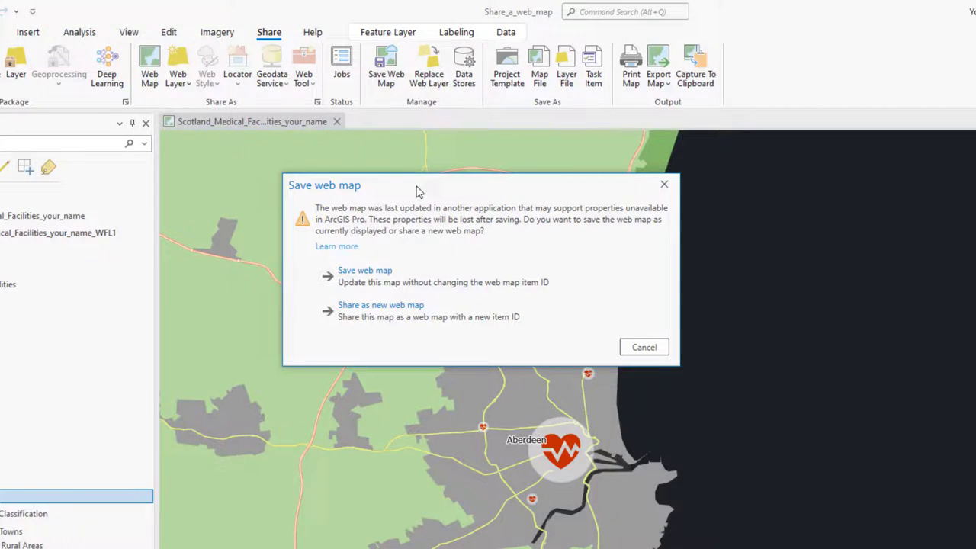
{"action": "left_click", "coordinate": [366, 274]}
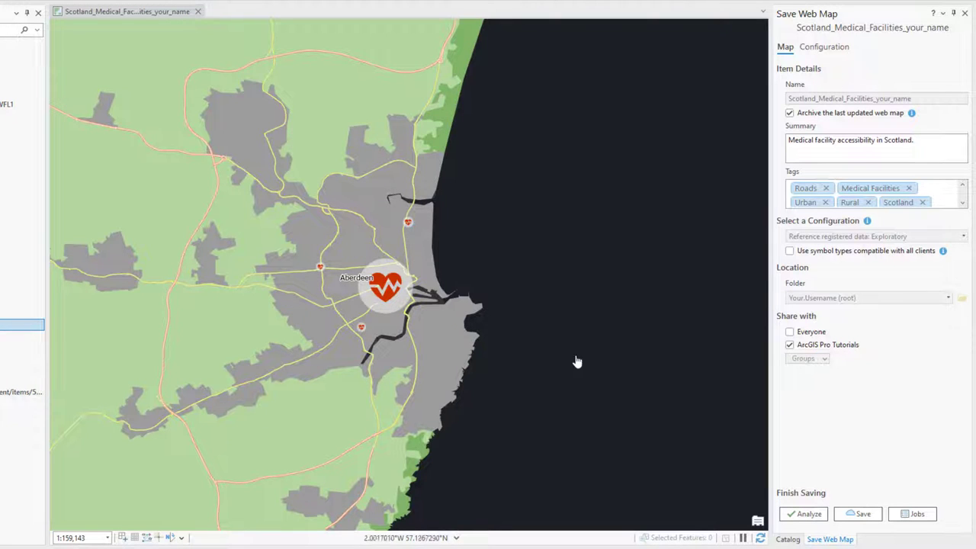
Analyze and save the updated web map to the portal, then go to its ArcGIS Online item page.
{"action": "left_click", "coordinate": [803, 514]}
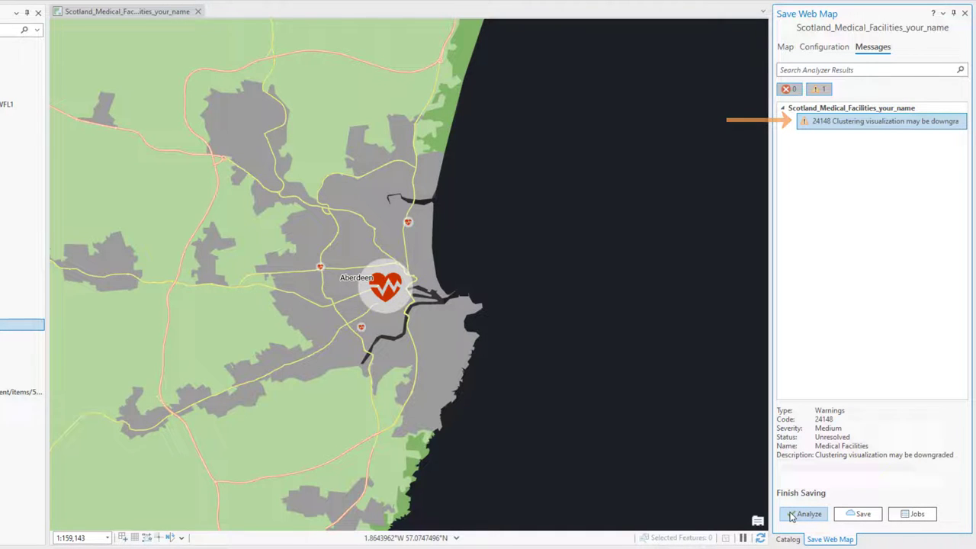
{"action": "left_click", "coordinate": [860, 514]}
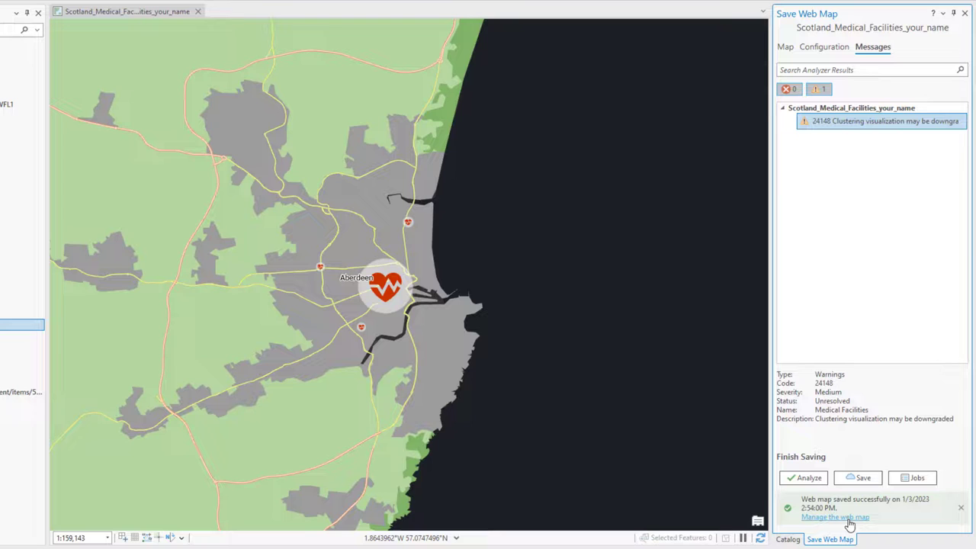
{"action": "left_click", "coordinate": [850, 519]}
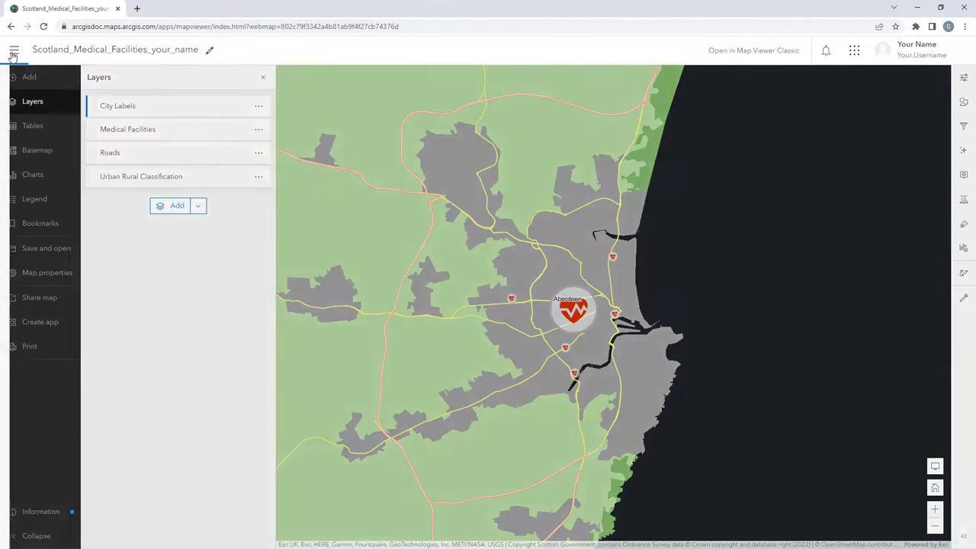
Go to My Content in ArcGIS Online to see the archived copy of the earlier web map.
{"action": "left_click", "coordinate": [14, 50]}
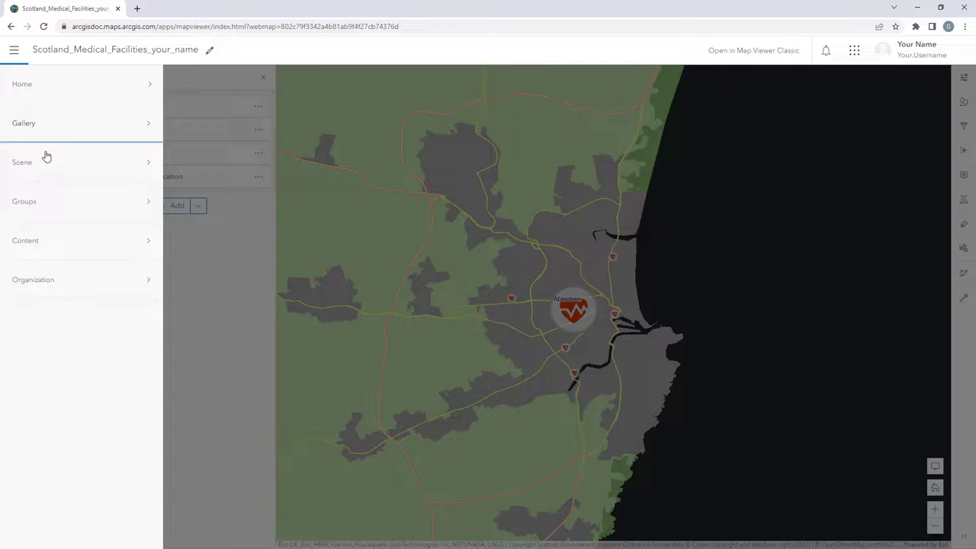
{"action": "left_click", "coordinate": [78, 238]}
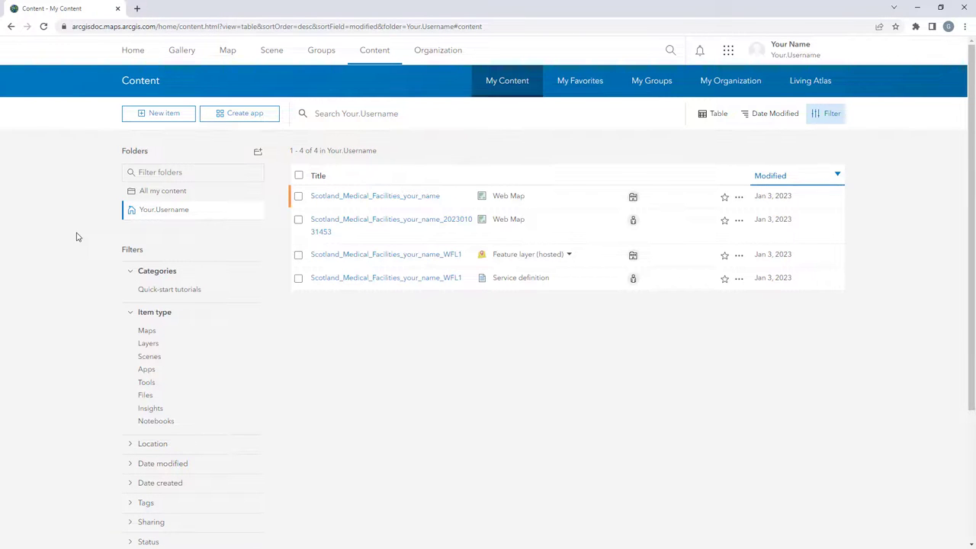